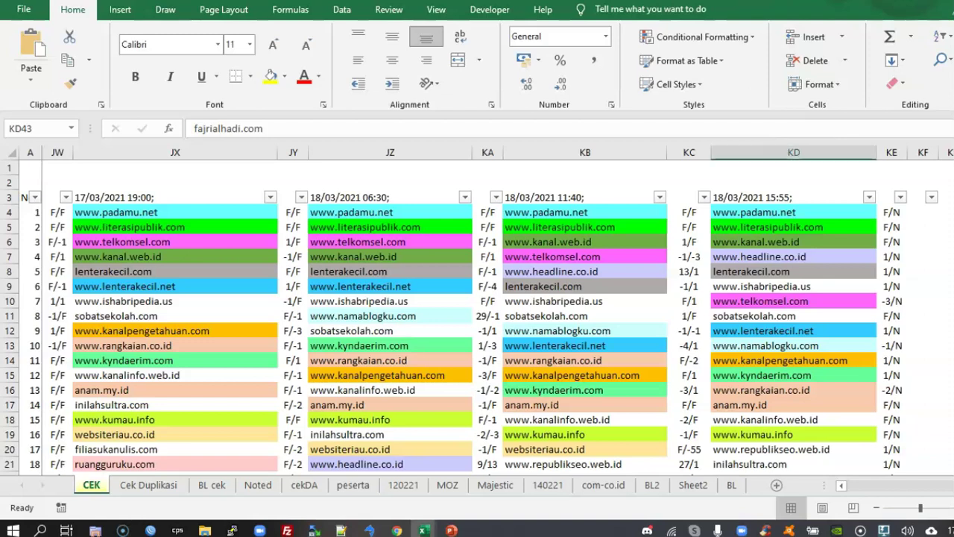
Step: Bring up the Google results for 'tanya veronika asisten virtual' and scroll back to the top
scroll(498, 308, right, 1)
scroll(497, 308, right, 2)
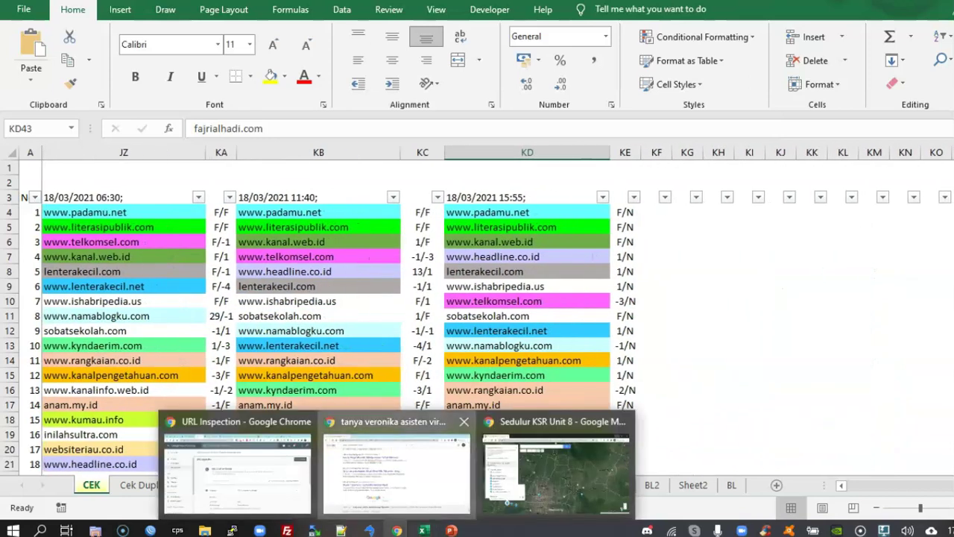
click(395, 466)
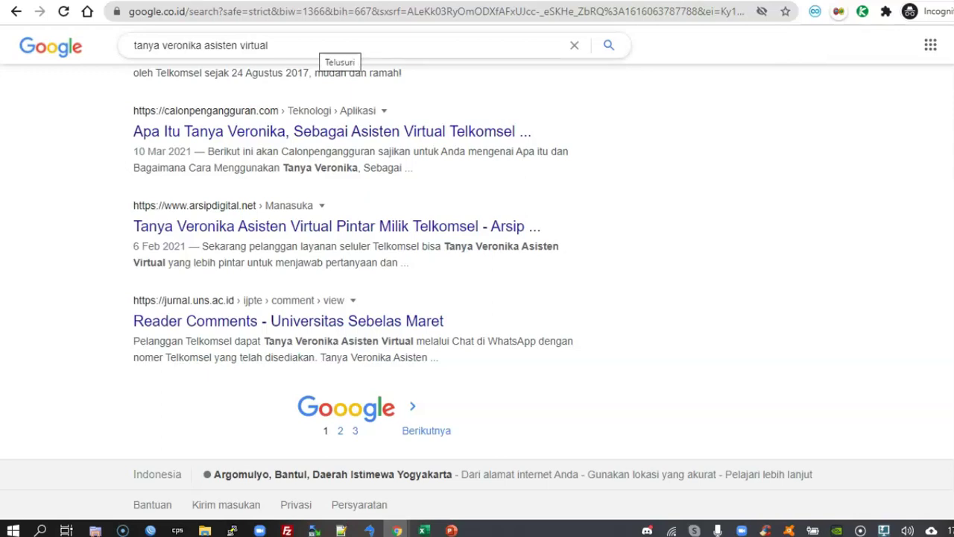
scroll(477, 298, up, 5)
scroll(478, 298, up, 4)
scroll(477, 298, up, 4)
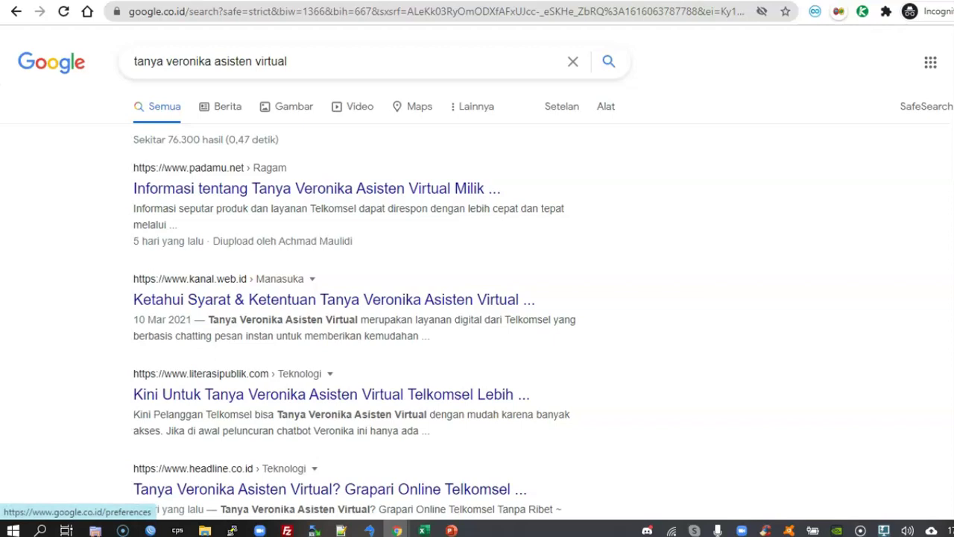
Step: Visit the search preferences page from Setelan, then go back to the results
click(561, 106)
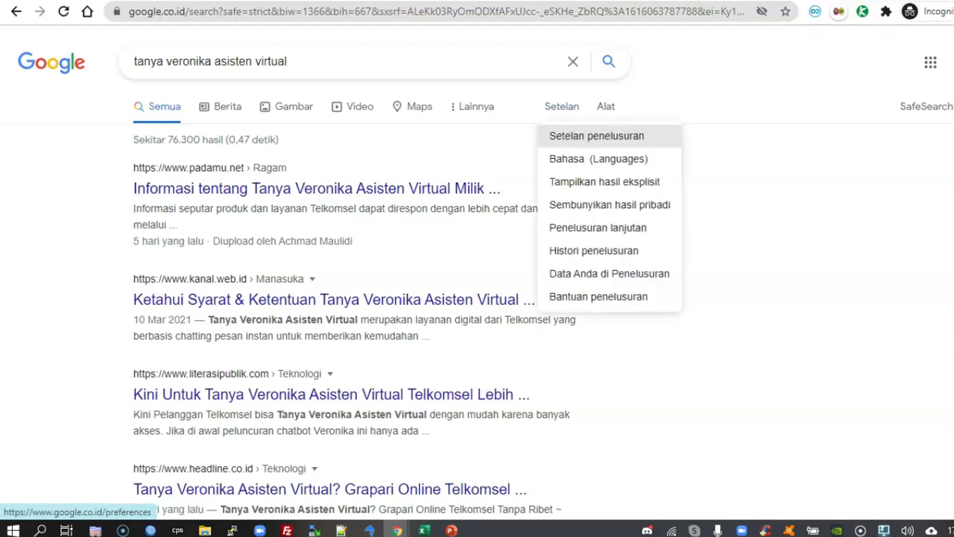
click(596, 136)
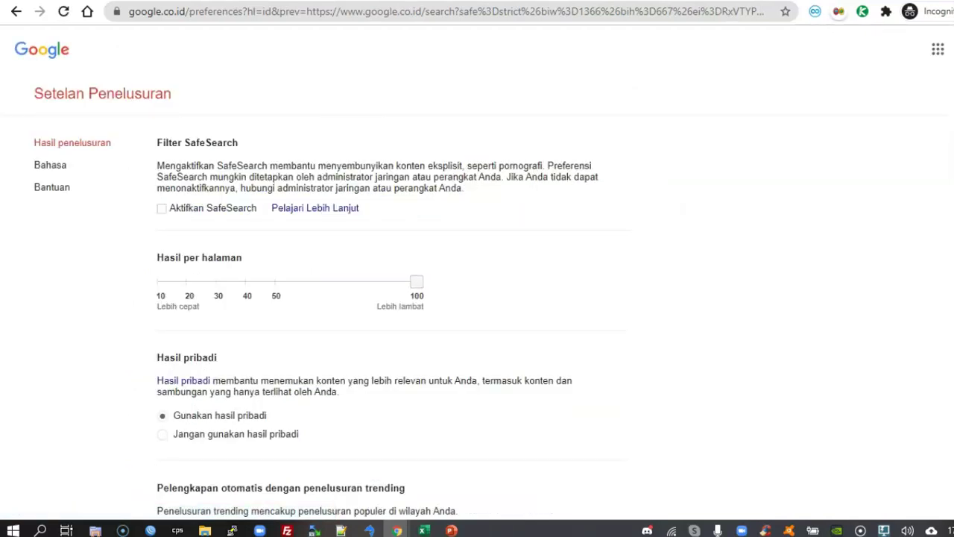
click(16, 11)
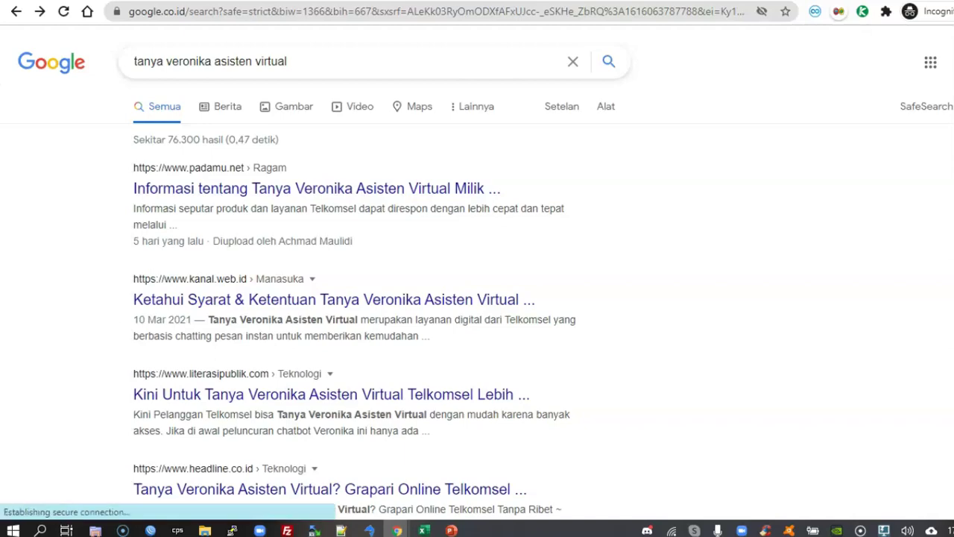
Step: Reload the search results and bring up the Link Klipper extraction panel
scroll(354, 299, down, 2)
scroll(354, 299, down, 5)
scroll(354, 298, up, 4)
scroll(354, 298, up, 2)
scroll(354, 298, up, 1)
scroll(354, 298, up, 2)
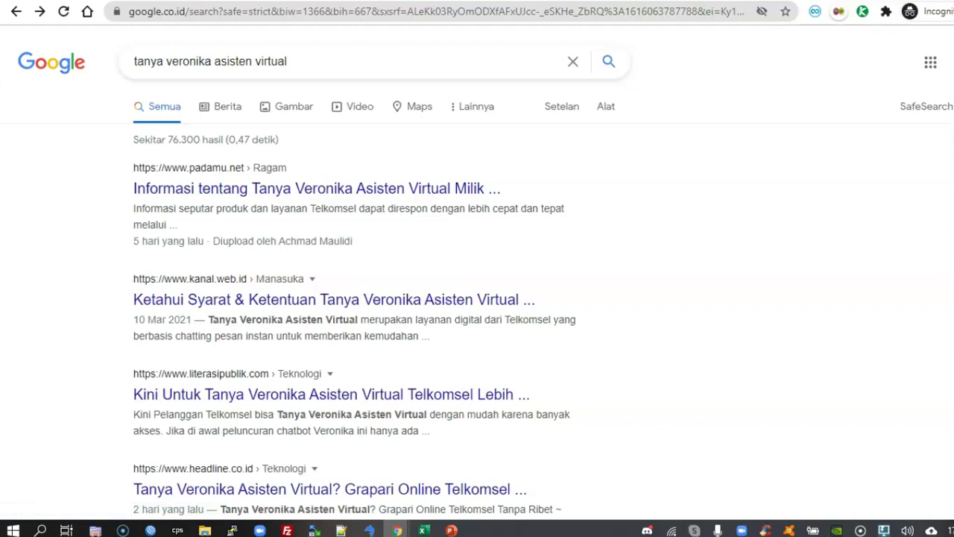
key(Return)
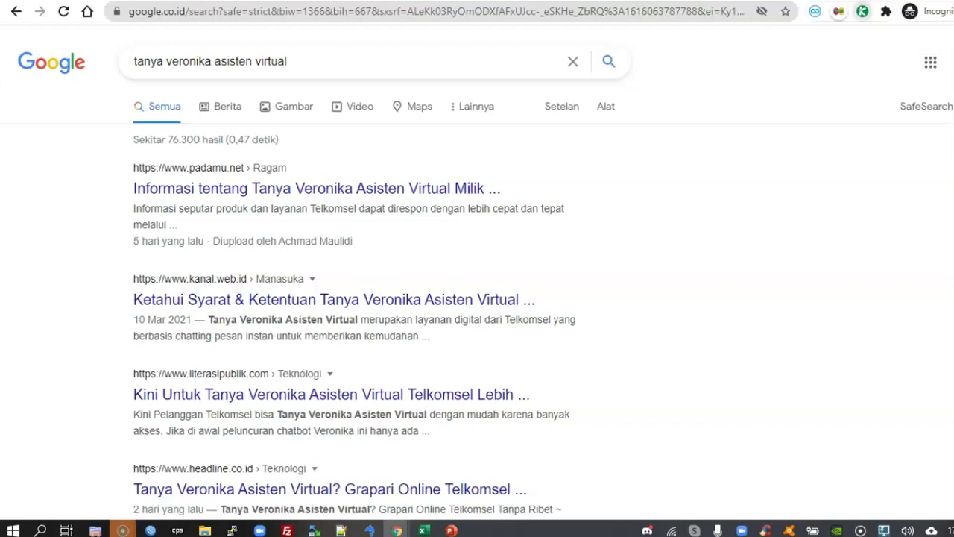
click(862, 12)
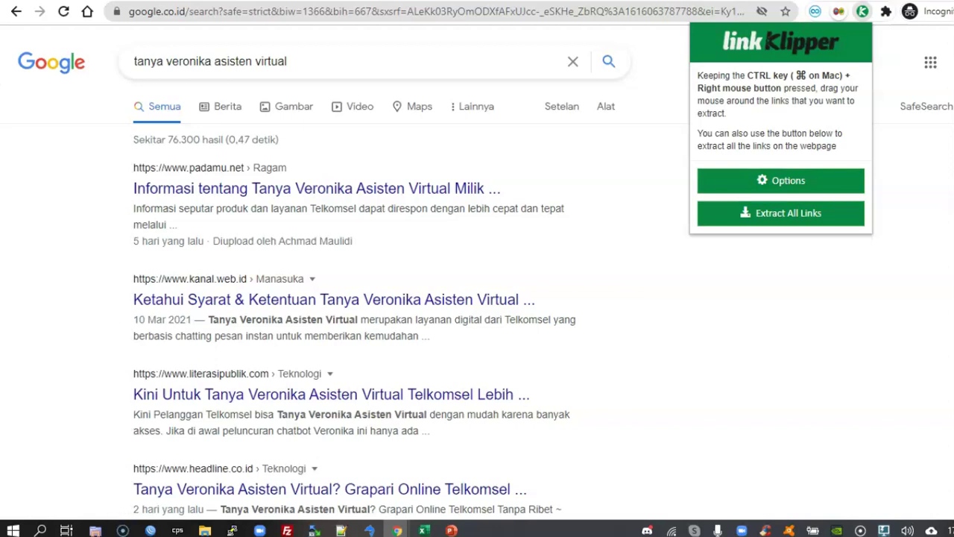
Step: Dismiss the Link Klipper panel and scroll down to the results pagination
key(Escape)
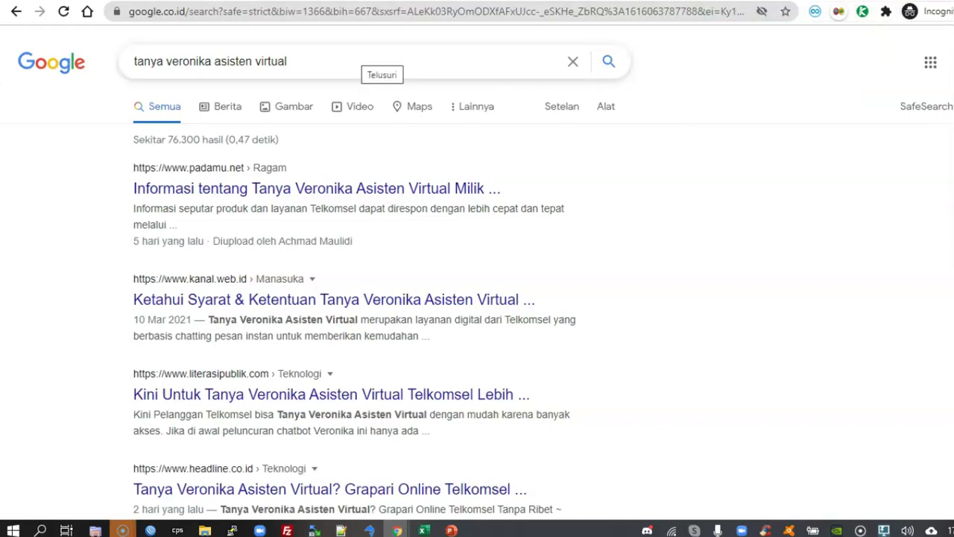
click(373, 61)
key(Escape)
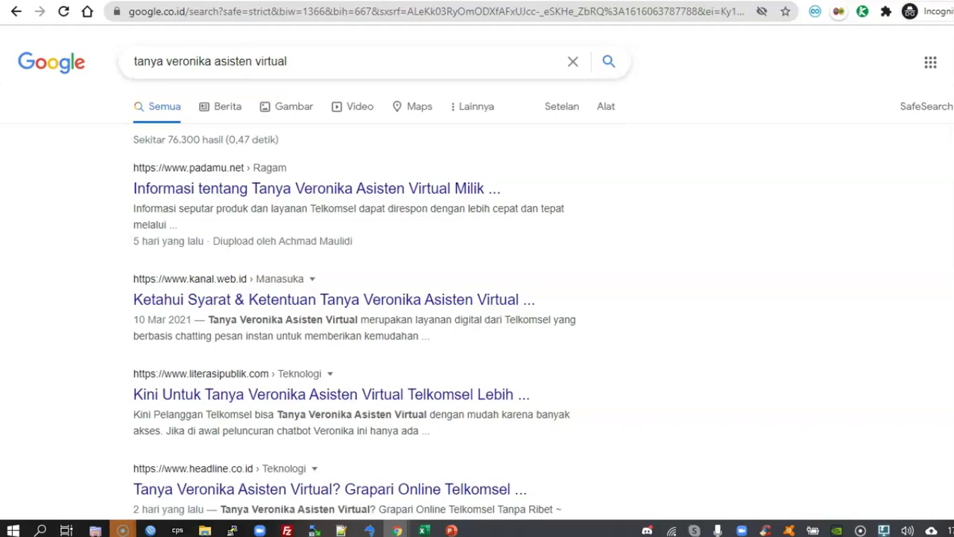
scroll(477, 298, down, 5)
scroll(477, 298, down, 5)
scroll(477, 298, down, 5)
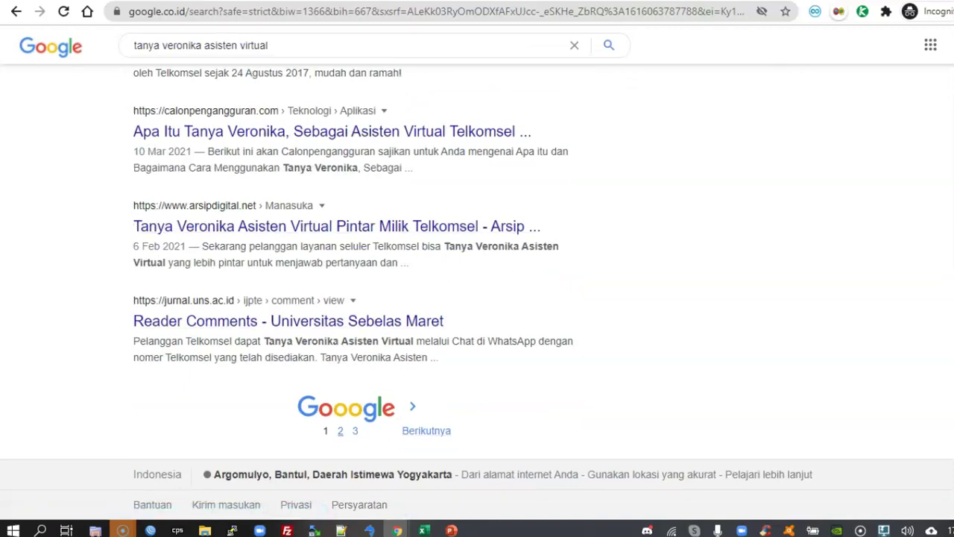
Step: Open results pages 2 and 3 in new tabs and cycle through all three tabs
right_click(340, 430)
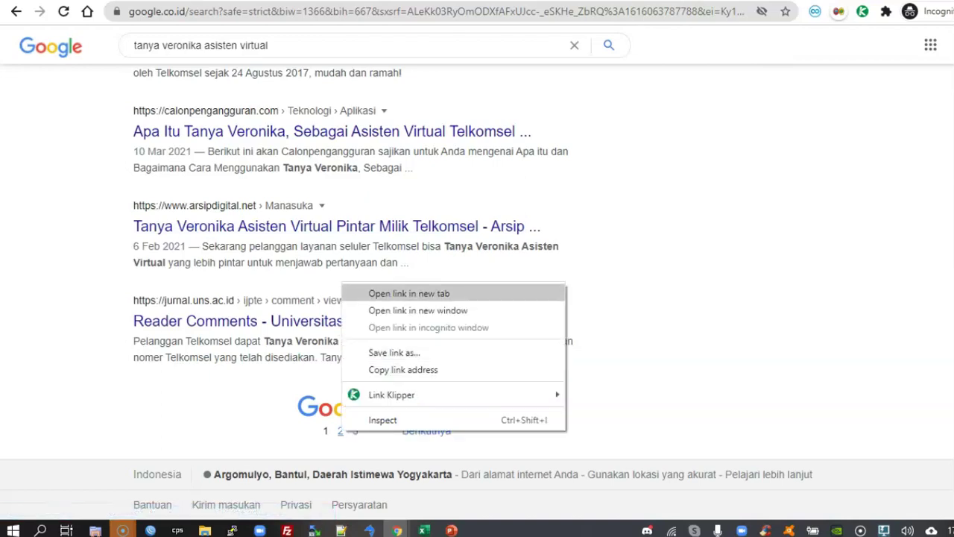
click(402, 292)
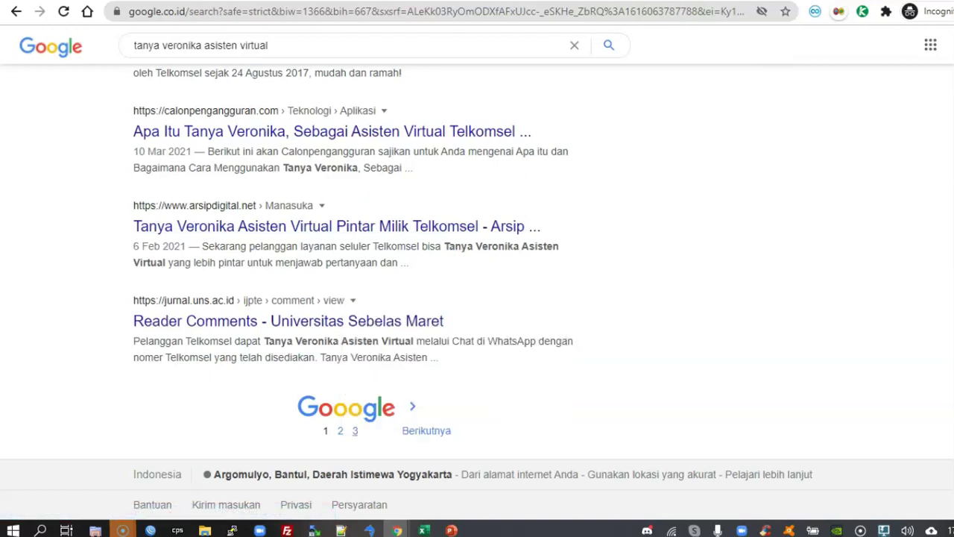
right_click(356, 430)
click(425, 293)
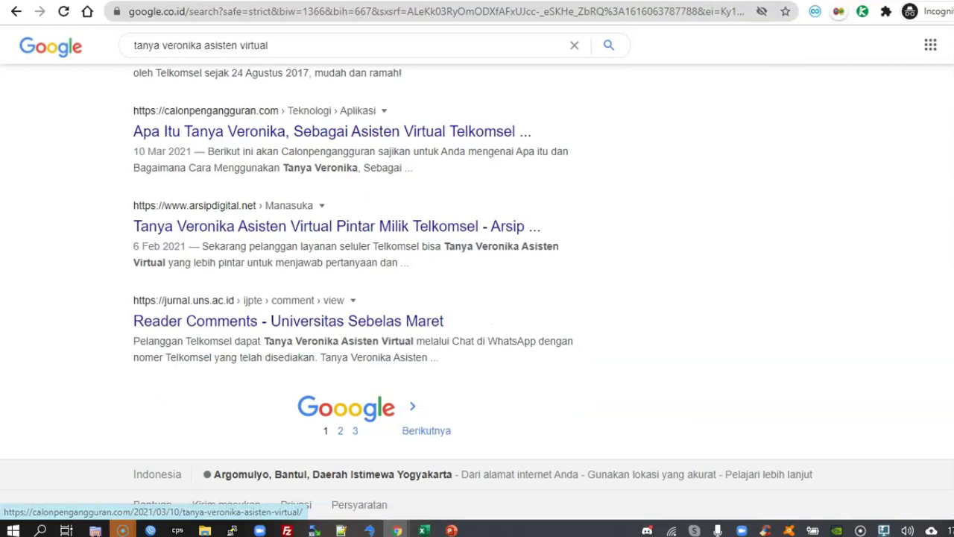
key(ctrl+Tab)
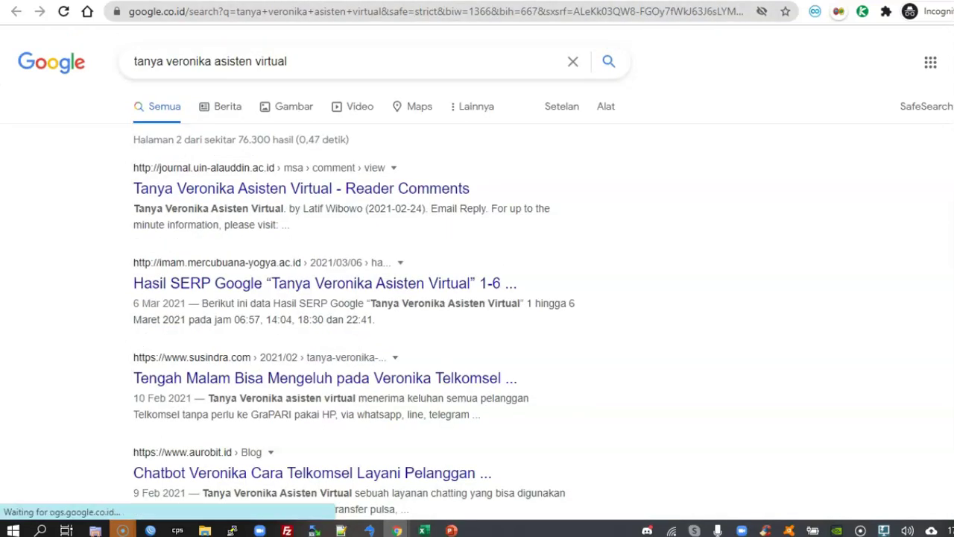
key(ctrl+Tab)
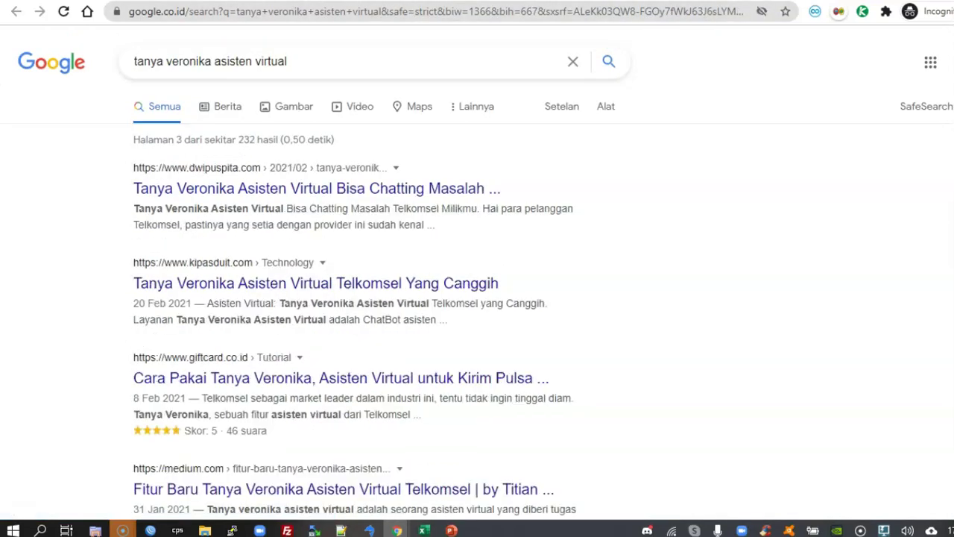
key(ctrl+Tab)
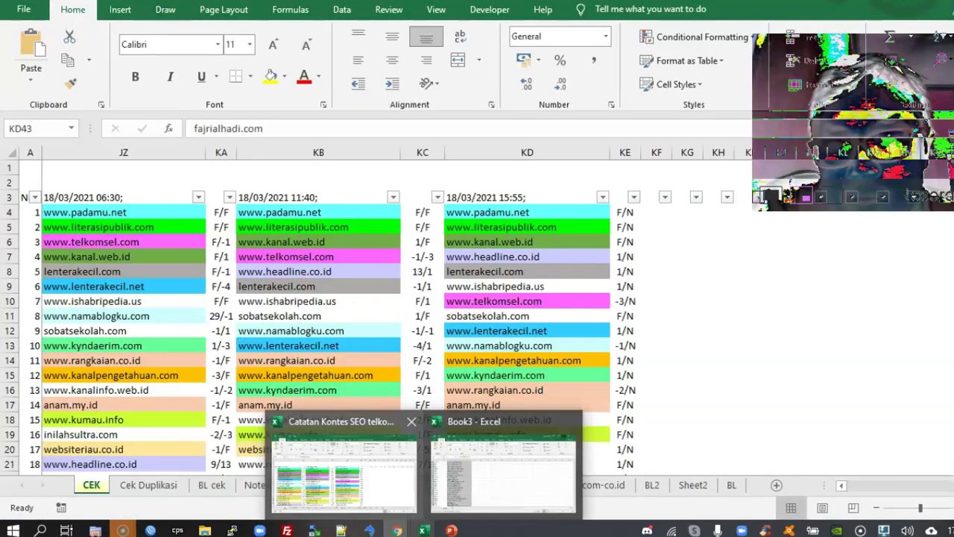
click(344, 462)
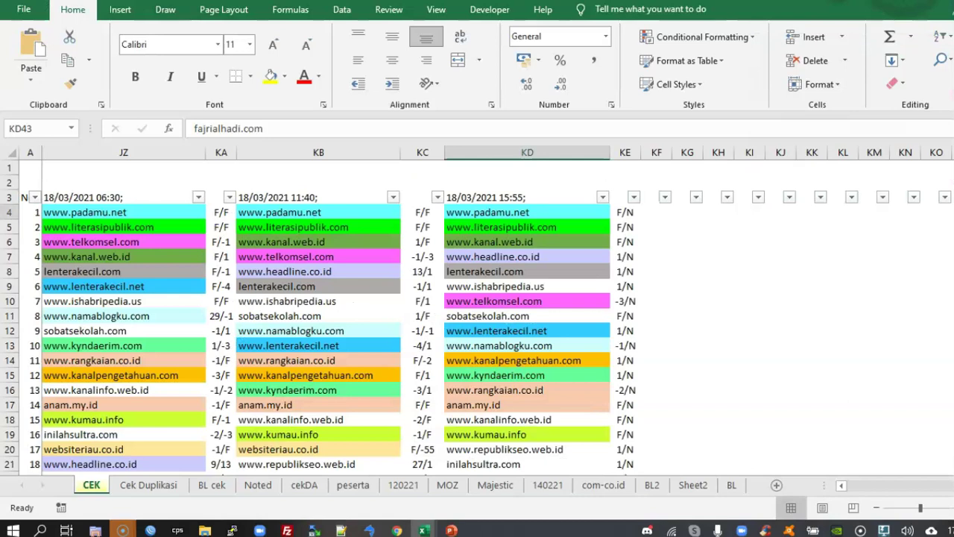
click(527, 256)
key(Up)
key(Up)
key(Up)
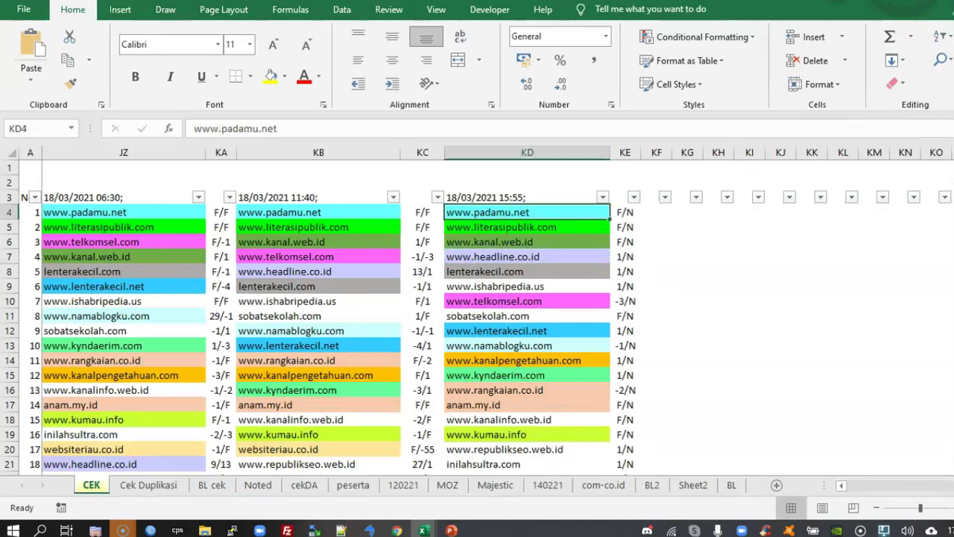
key(Left)
key(Left)
key(Up)
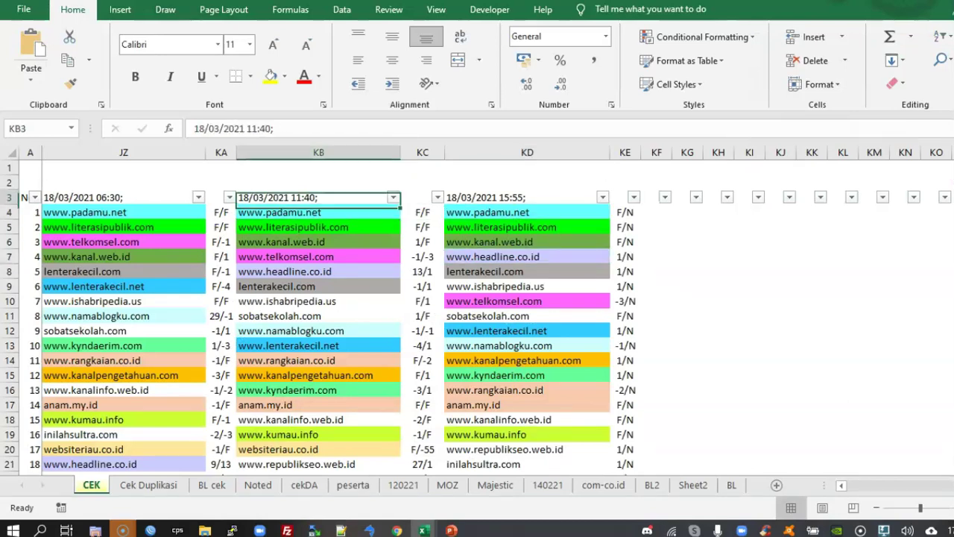
key(Right)
key(Right)
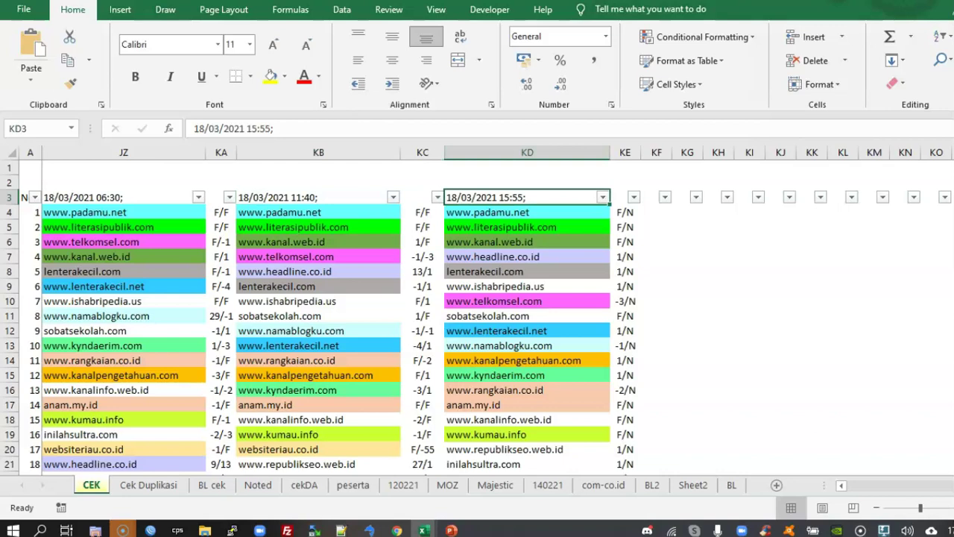
key(alt+Tab)
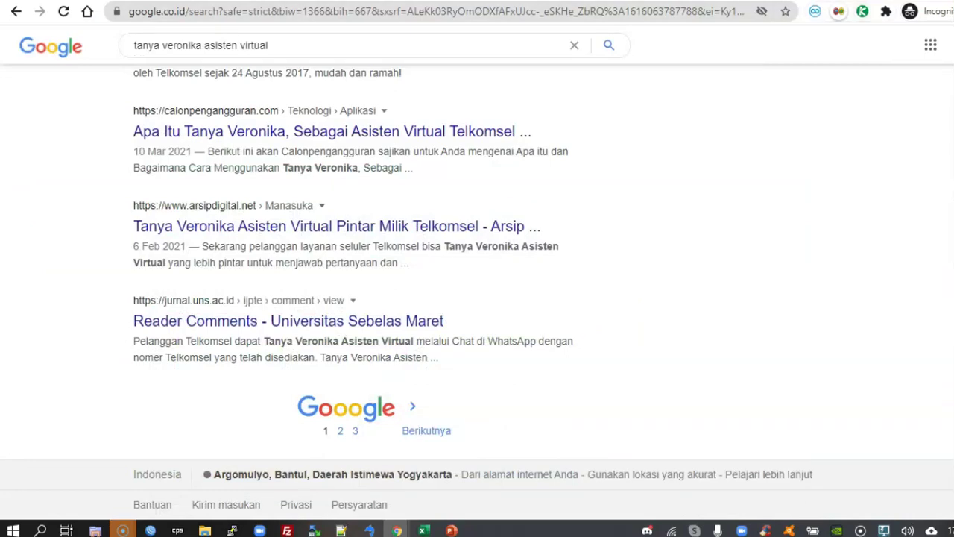
Step: Extract all links from results page 1 with Link Klipper and save them as a file ending 1743p1
click(863, 11)
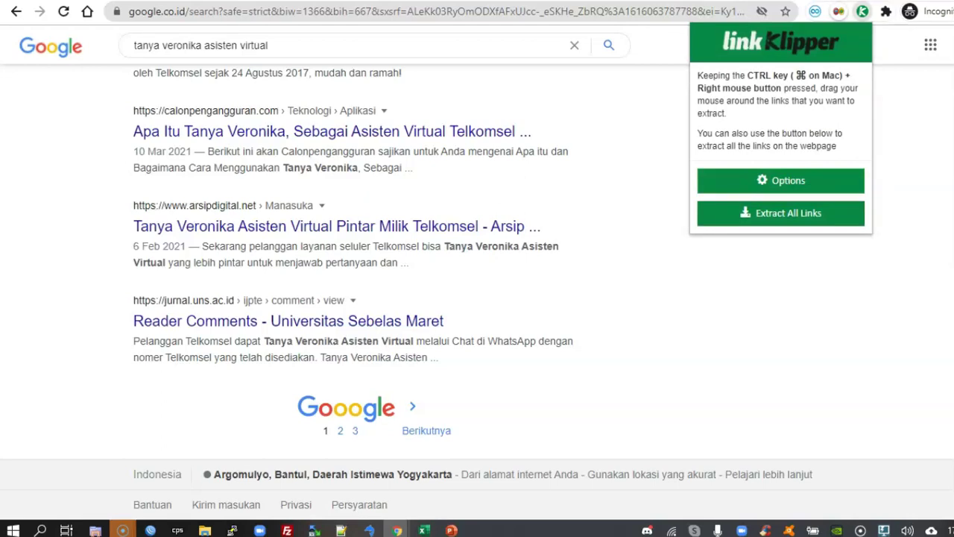
click(780, 213)
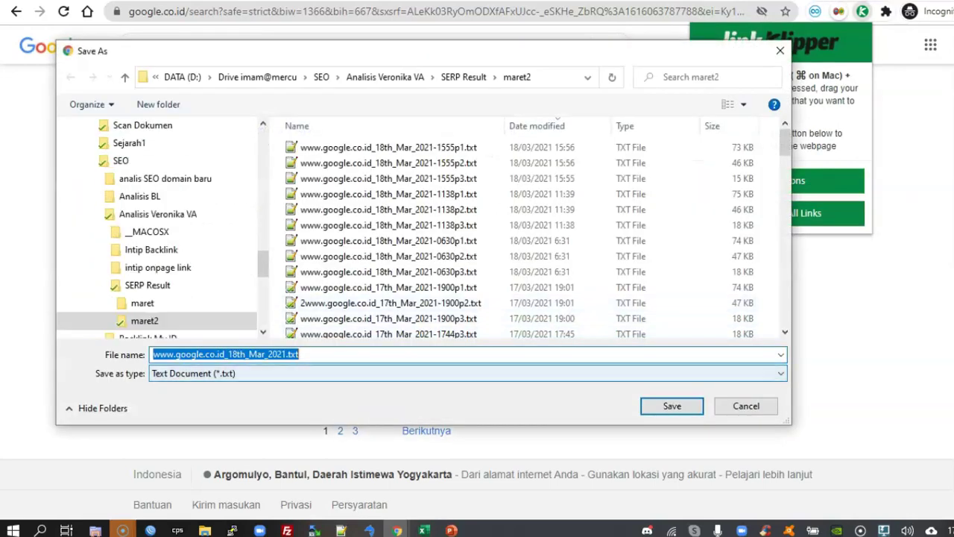
click(286, 354)
text(-)
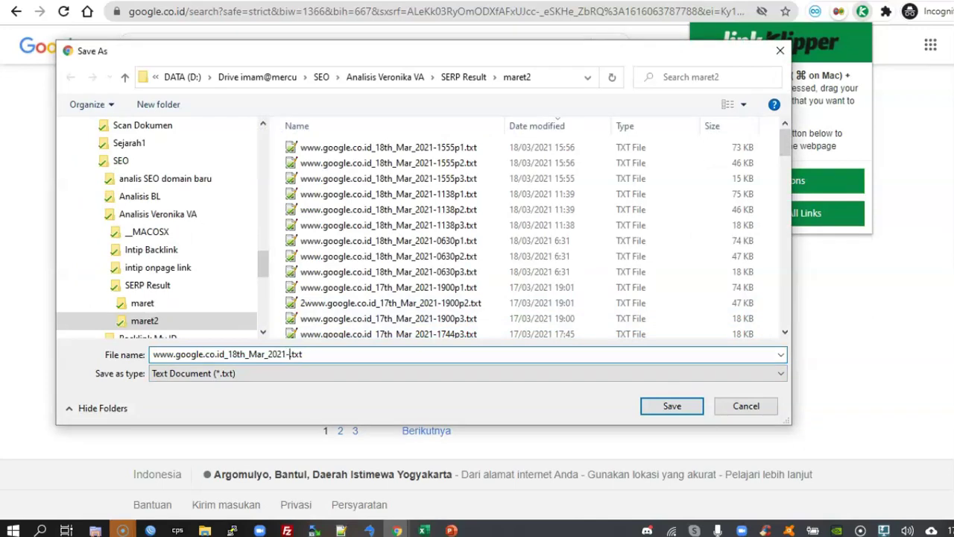
text(17)
text(45p1)
key(Return)
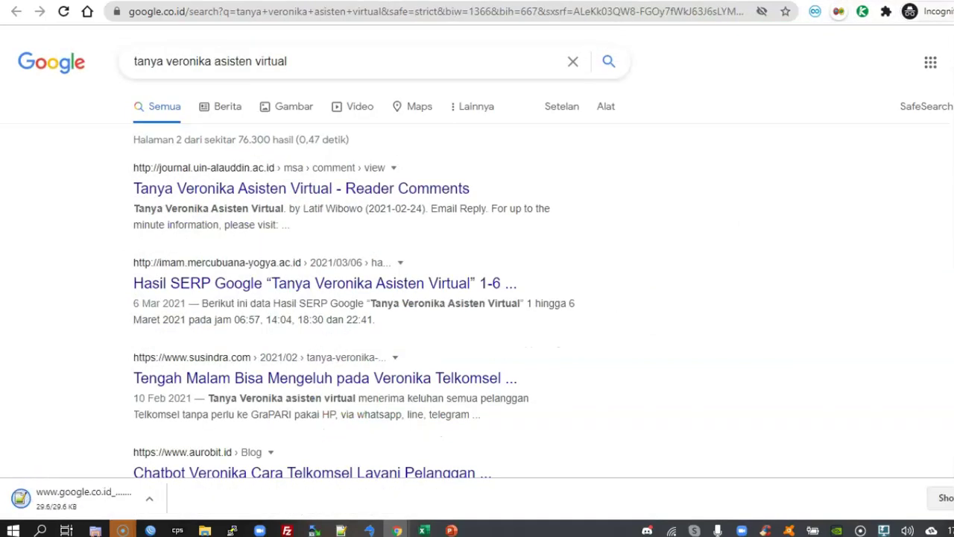
Step: Extract all links from results page 2 and save them as a file ending 1743p2
click(862, 11)
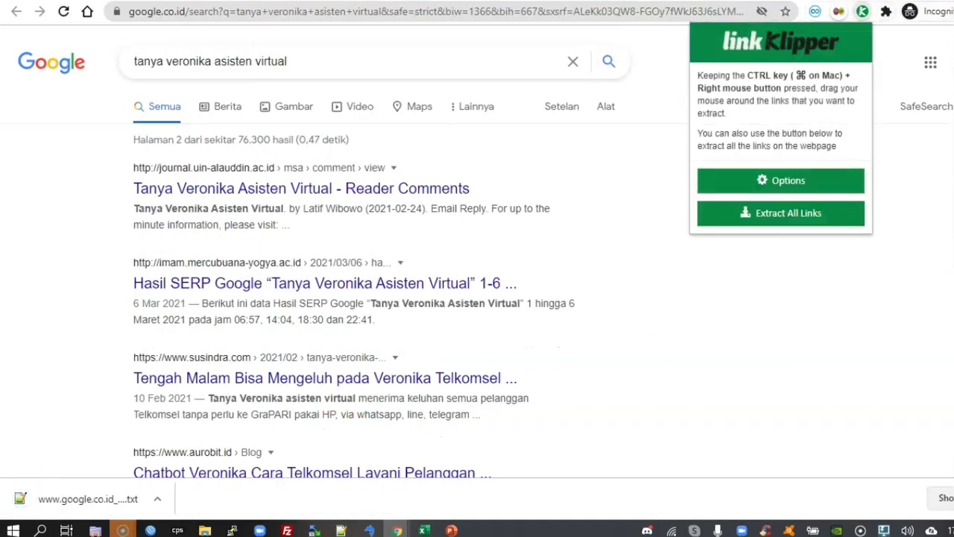
click(780, 213)
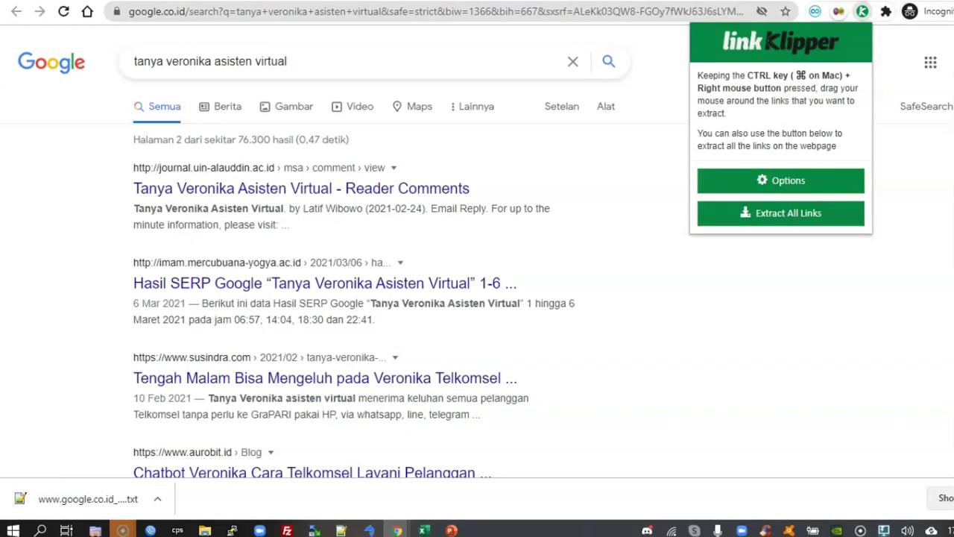
click(388, 147)
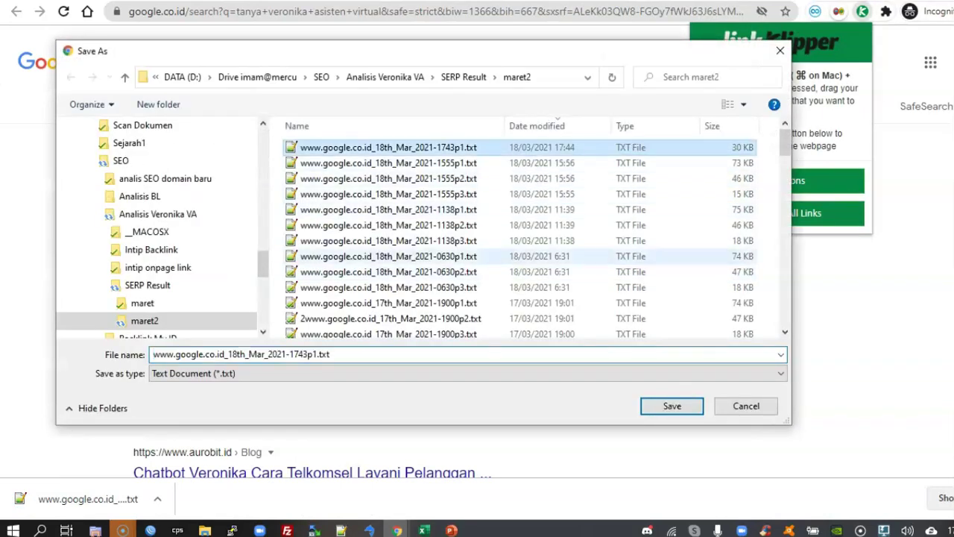
click(318, 354)
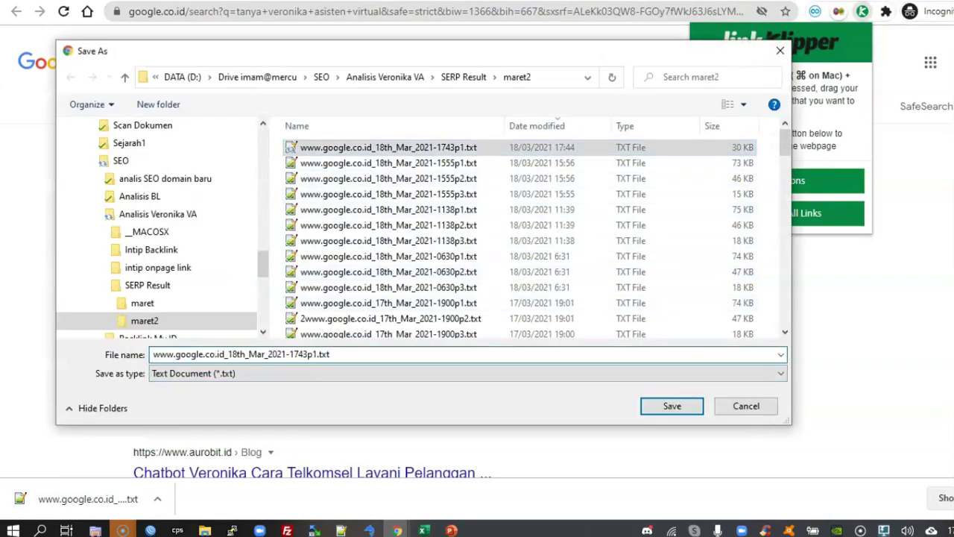
key(BackSpace)
text(2)
key(Return)
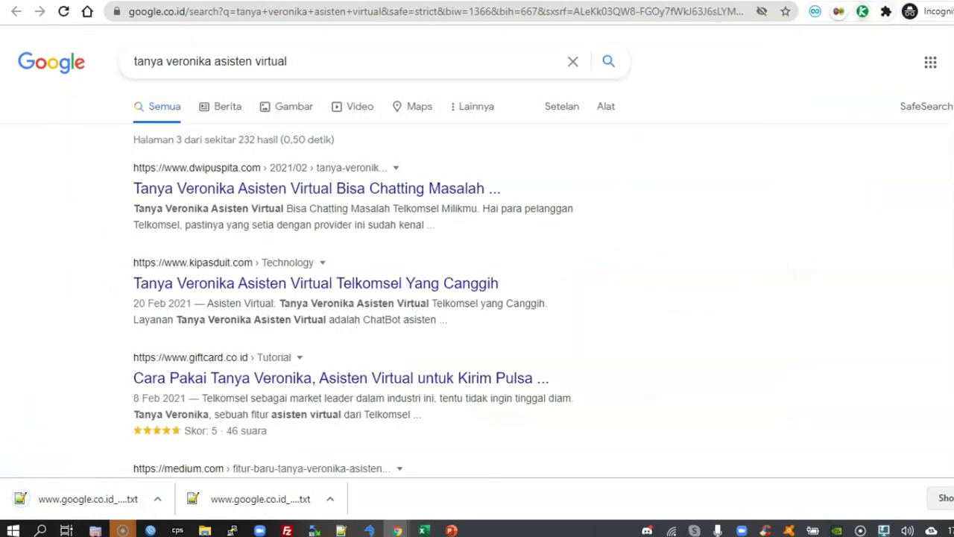
click(862, 11)
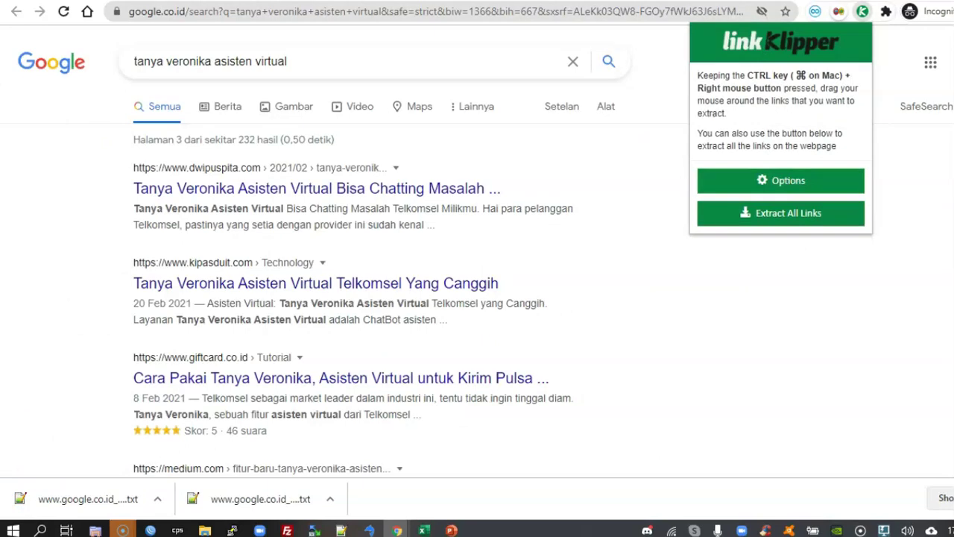
click(781, 213)
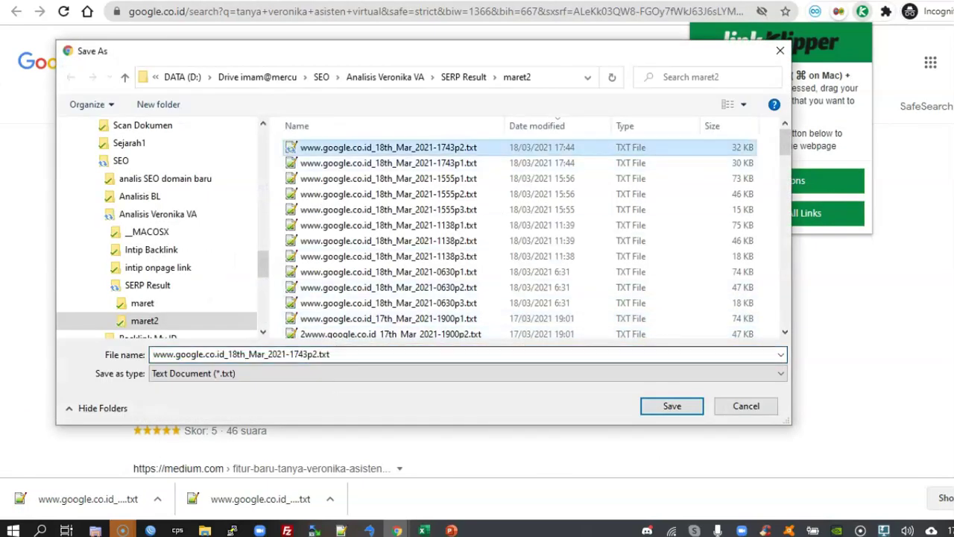
key(Home)
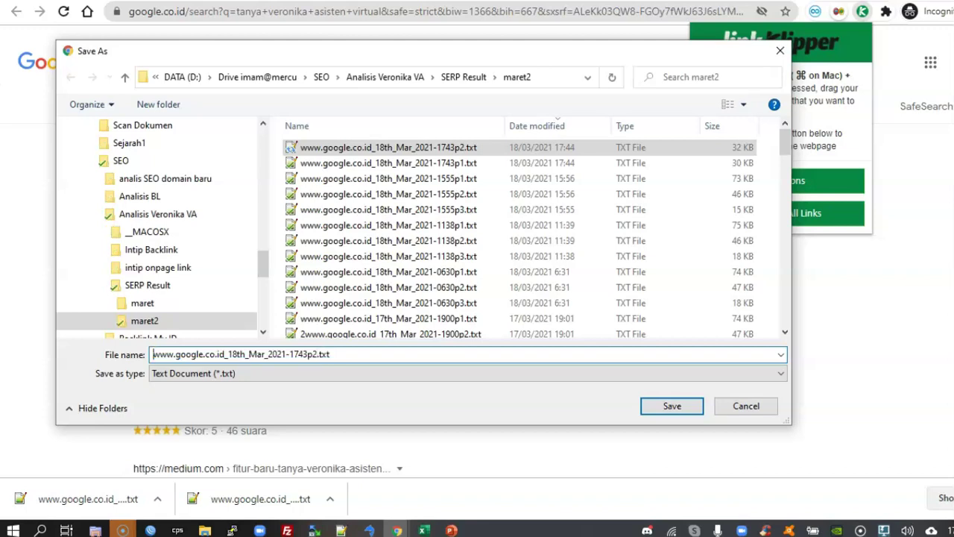
text(3)
key(BackSpace)
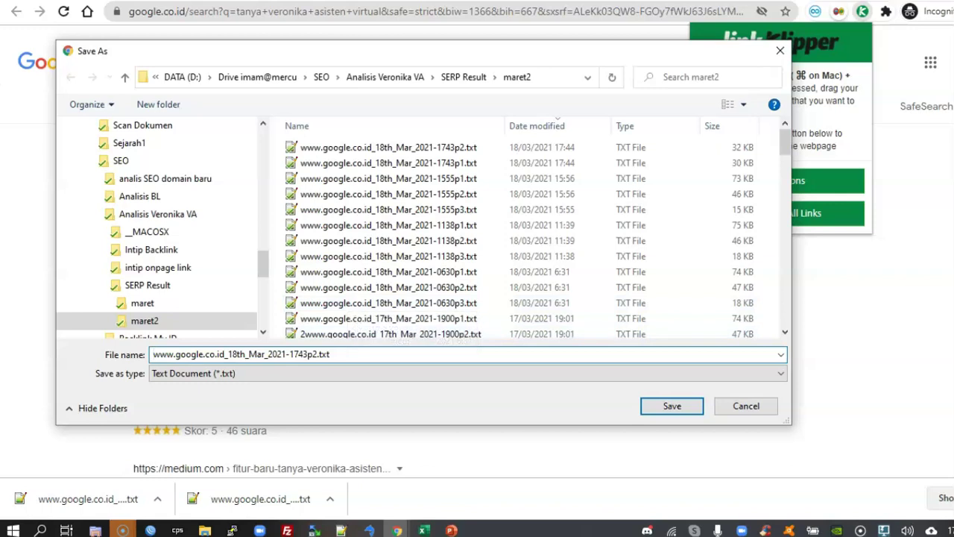
key(BackSpace)
text(3)
key(Return)
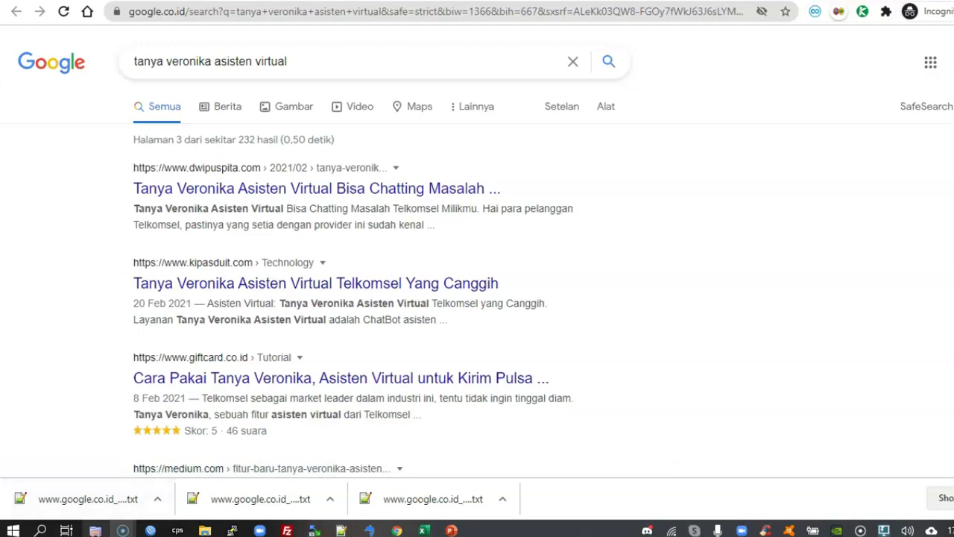
click(85, 474)
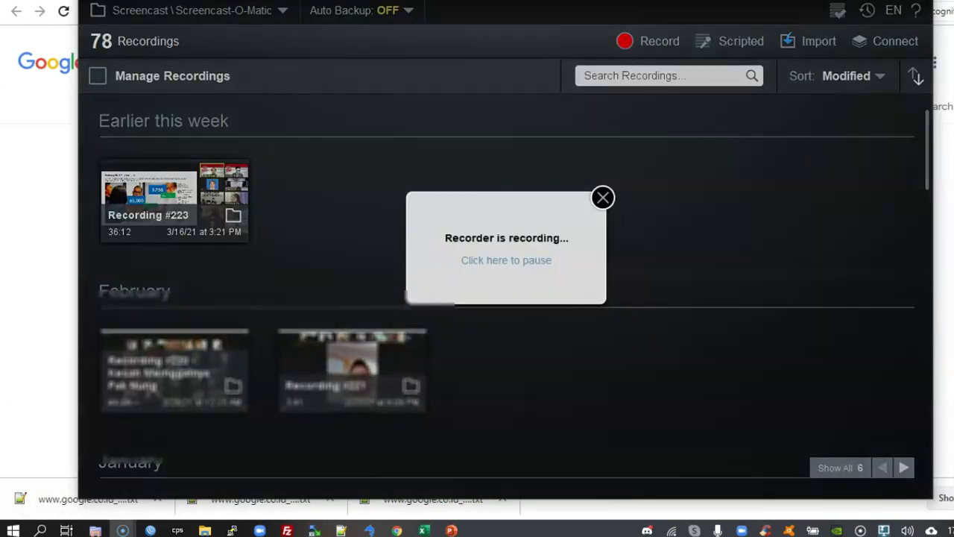
click(603, 198)
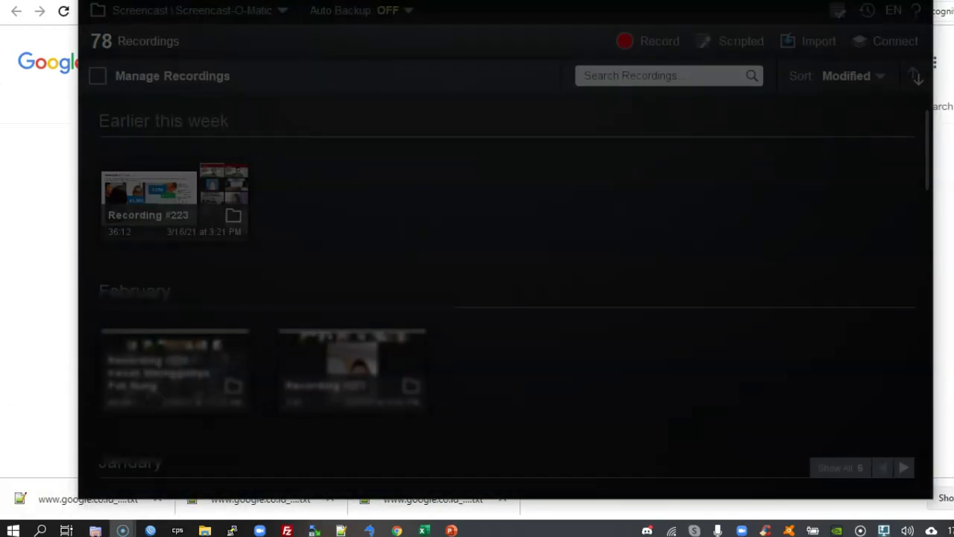
click(122, 530)
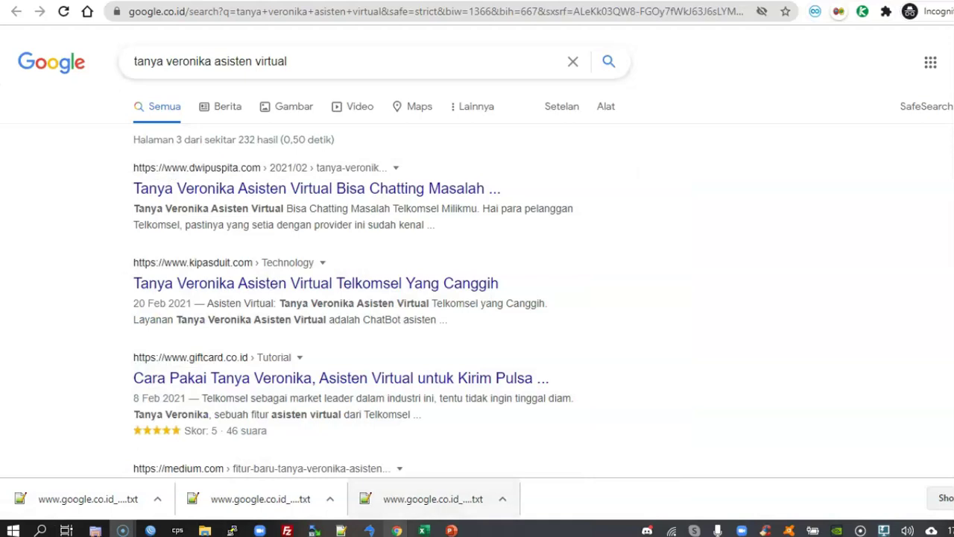
Step: Open the downloaded 1743p3, 1743p2 and 1743p1 link files from the download bar in Notepad++
click(502, 499)
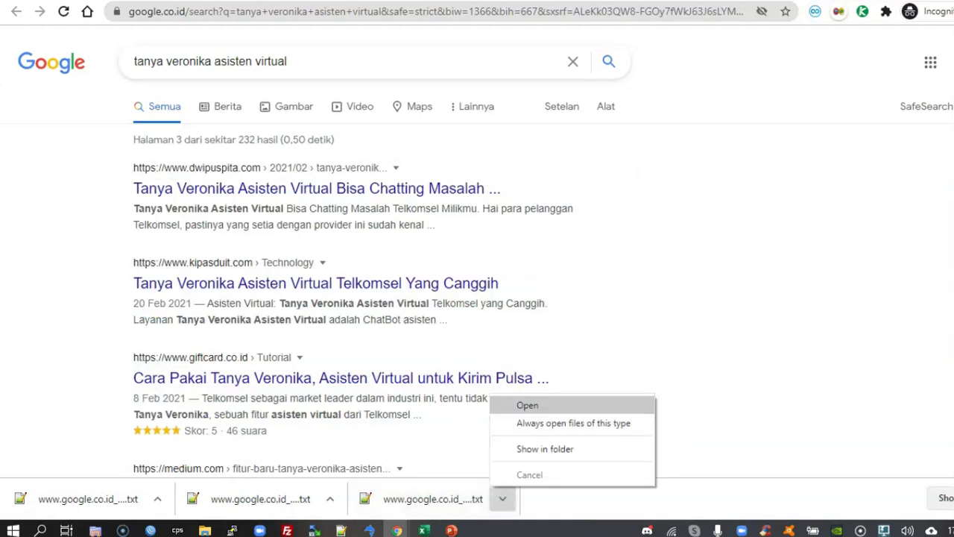
click(527, 405)
click(329, 499)
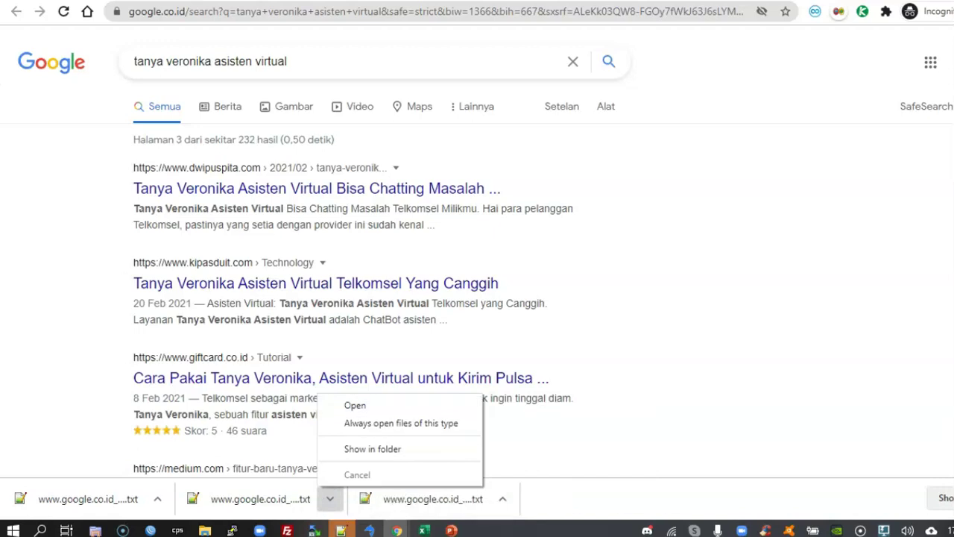
click(341, 530)
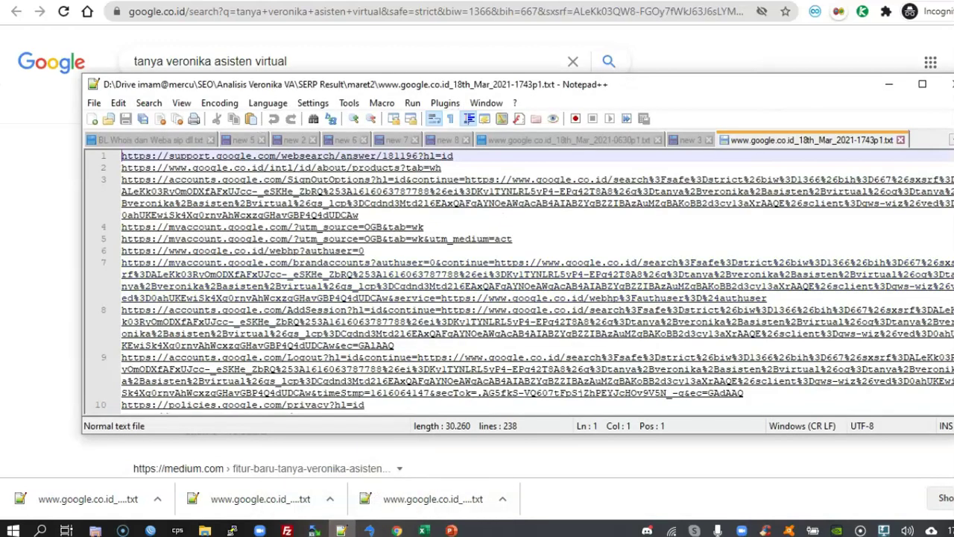
click(329, 498)
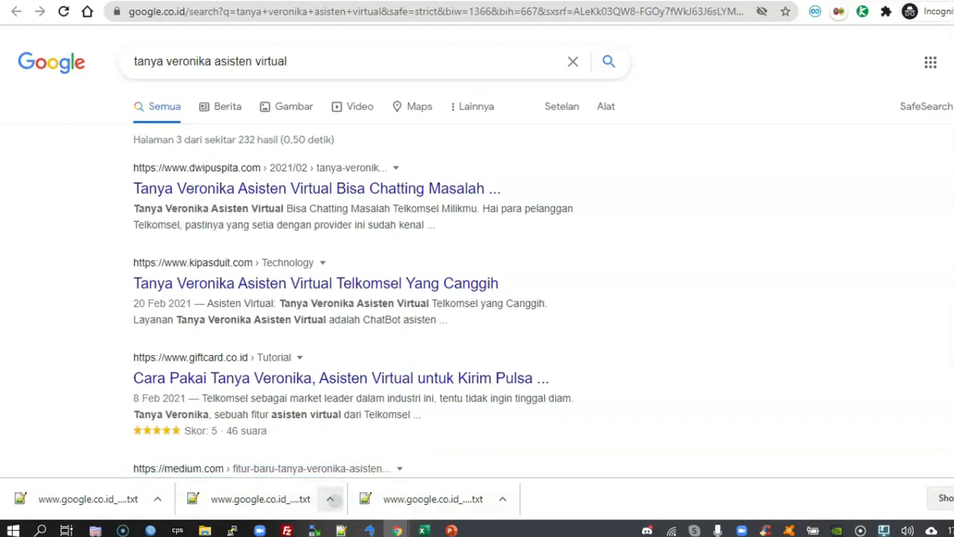
click(355, 404)
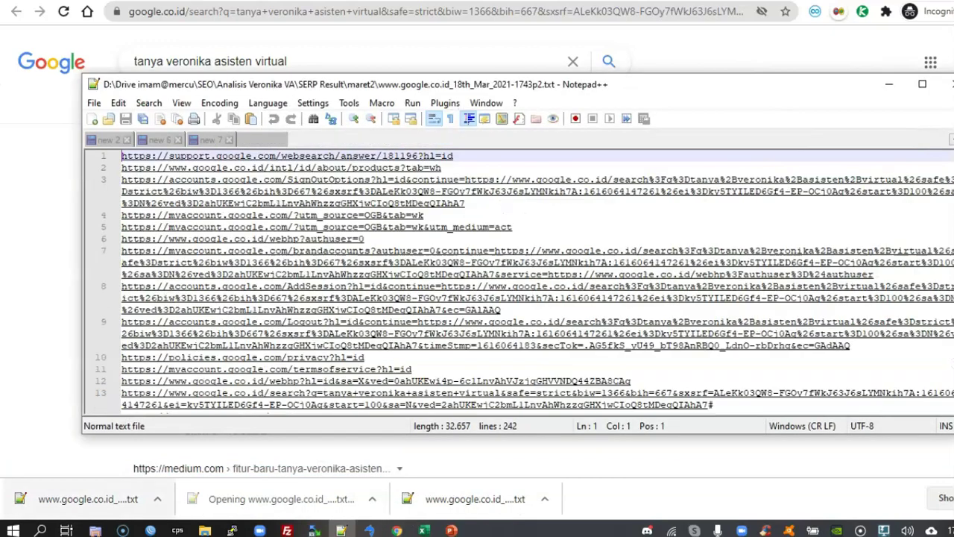
click(158, 498)
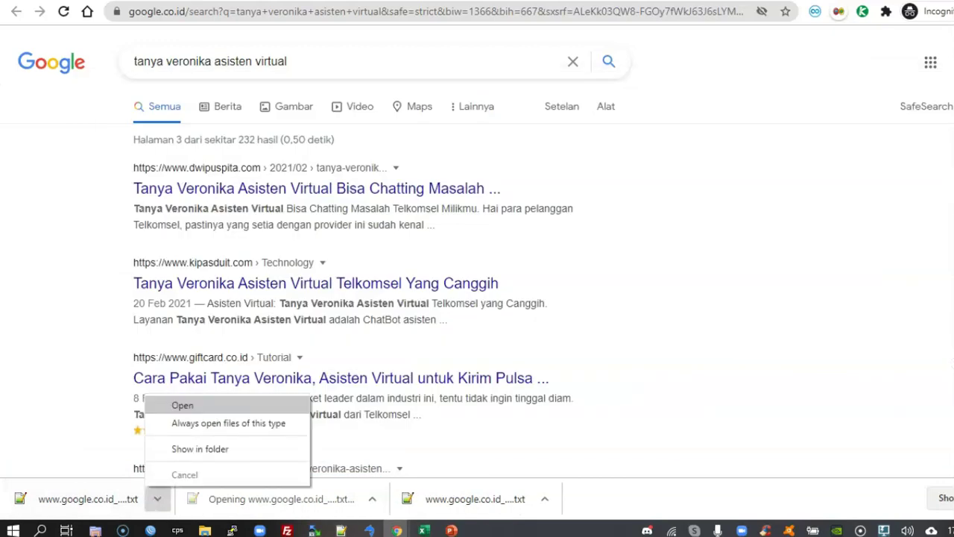
click(182, 405)
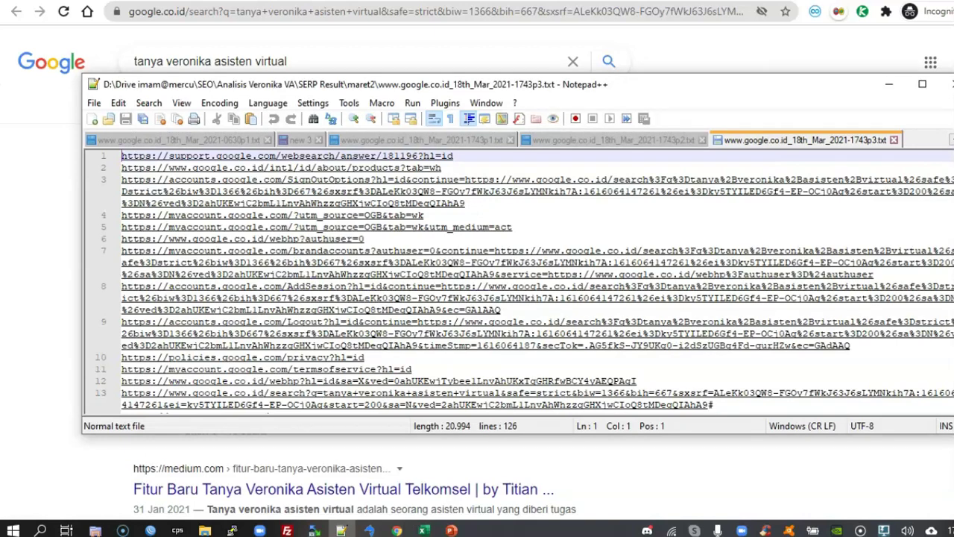
Step: Copy the page-3 links, close that file, and append them to the end of 1743p2
drag(522, 76, 522, 170)
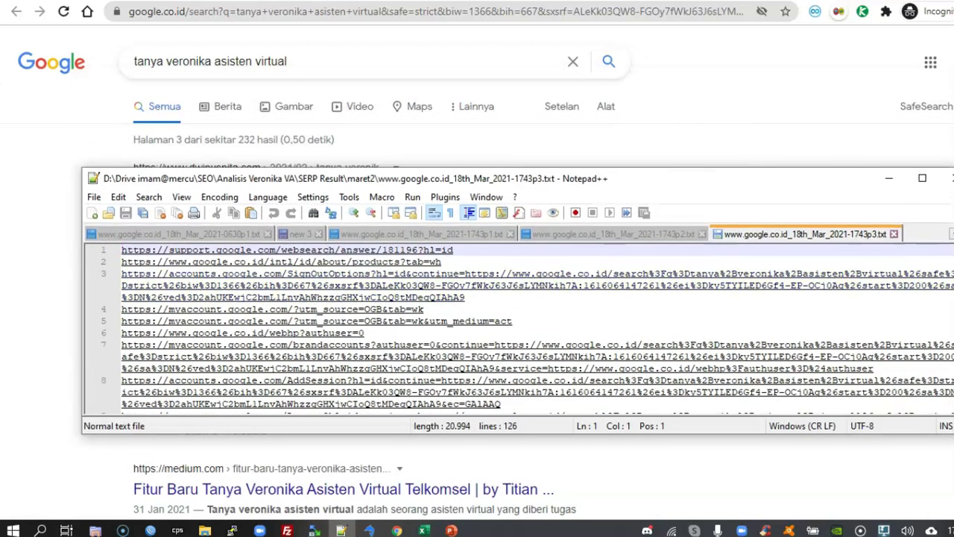
click(441, 262)
key(ctrl+a)
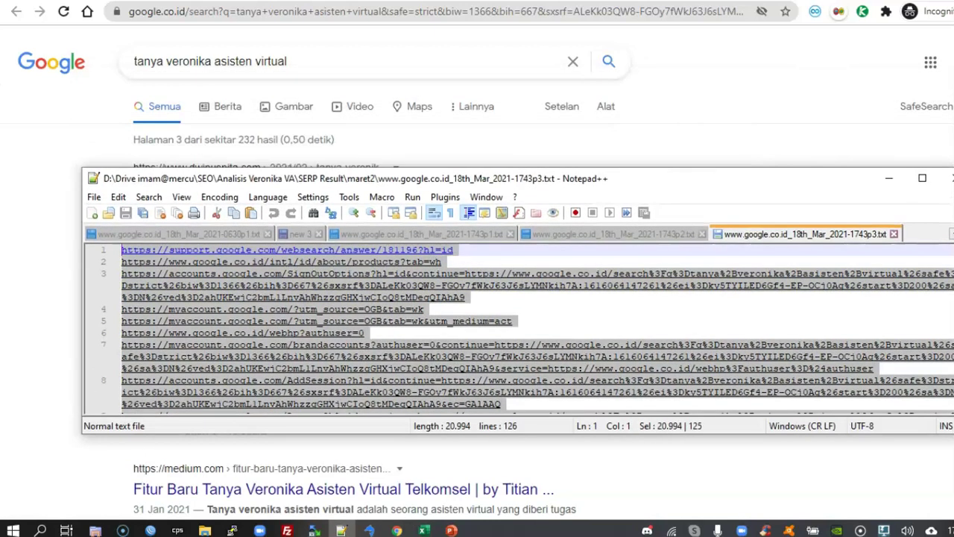
key(ctrl+w)
scroll(477, 328, down, 10)
scroll(477, 328, down, 10)
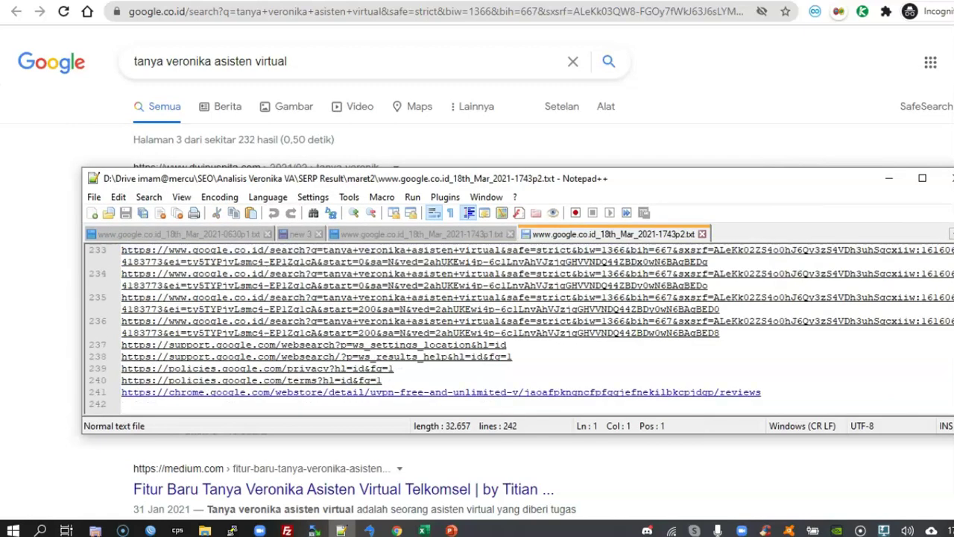
click(127, 403)
key(ctrl+v)
key(ctrl+a)
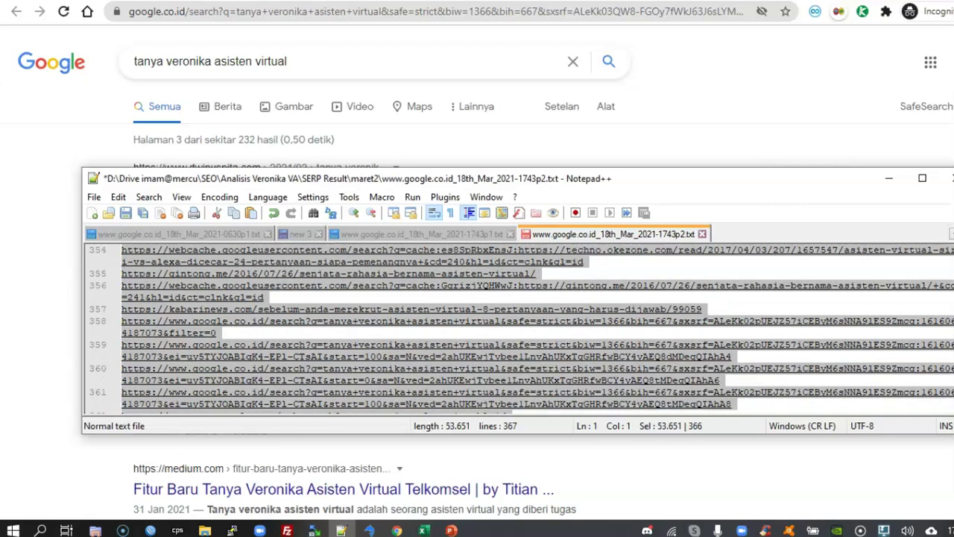
Step: Append the combined links to the end of 1743p1, save it, and select all 604 lines
key(ctrl+Tab)
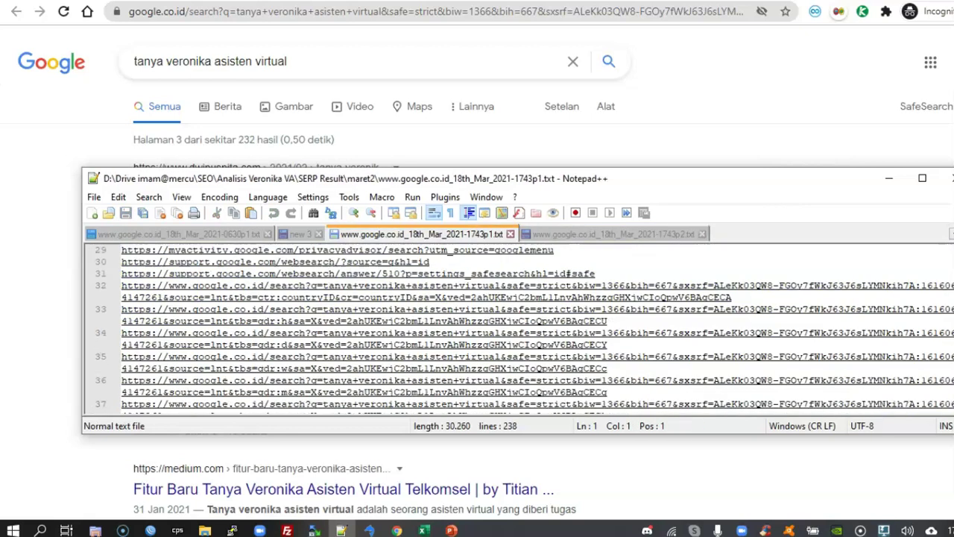
scroll(477, 328, down, 15)
key(ctrl+End)
key(ctrl+v)
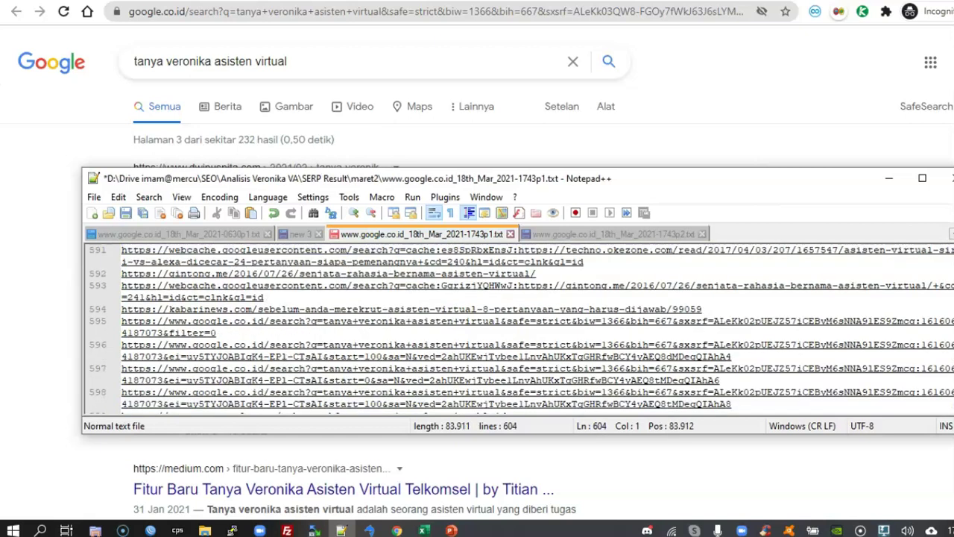
key(ctrl+s)
click(244, 356)
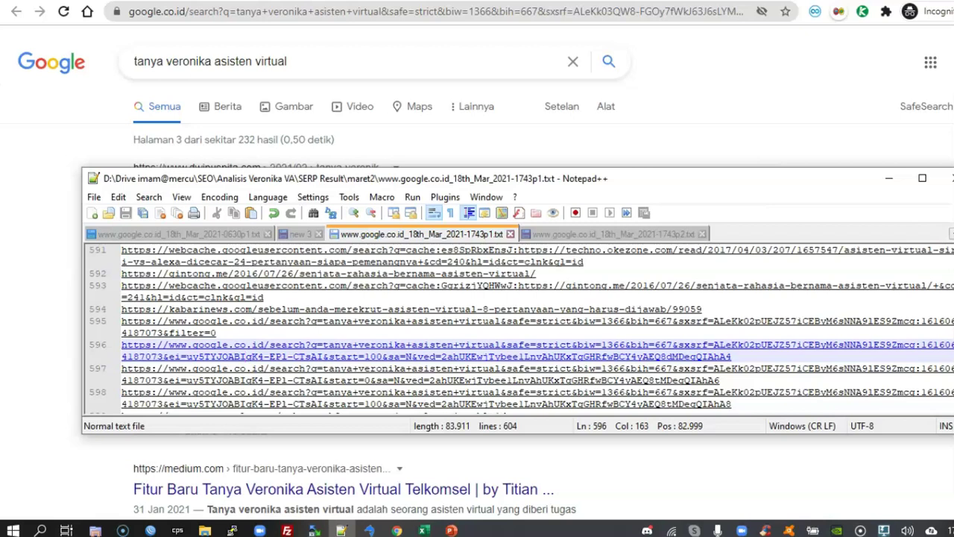
key(ctrl+a)
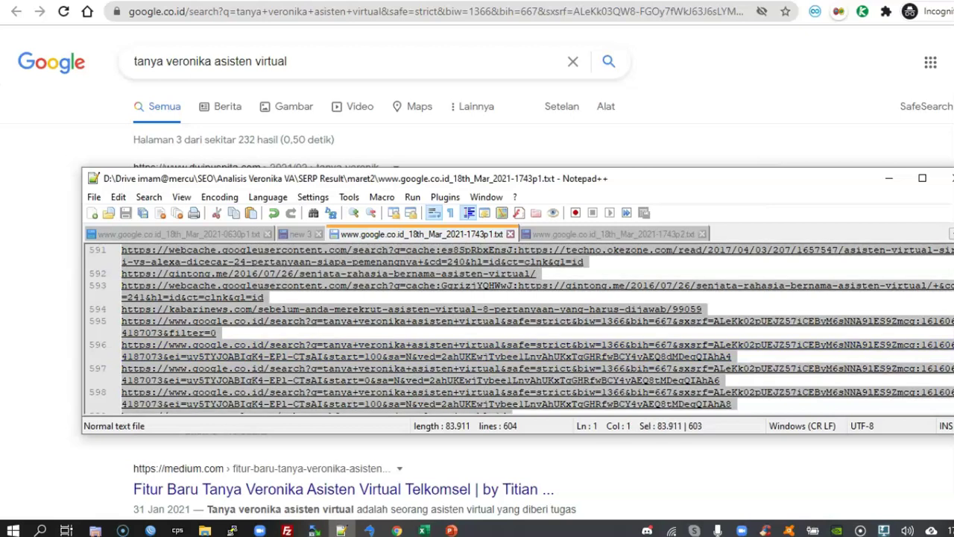
drag(447, 178, 366, 217)
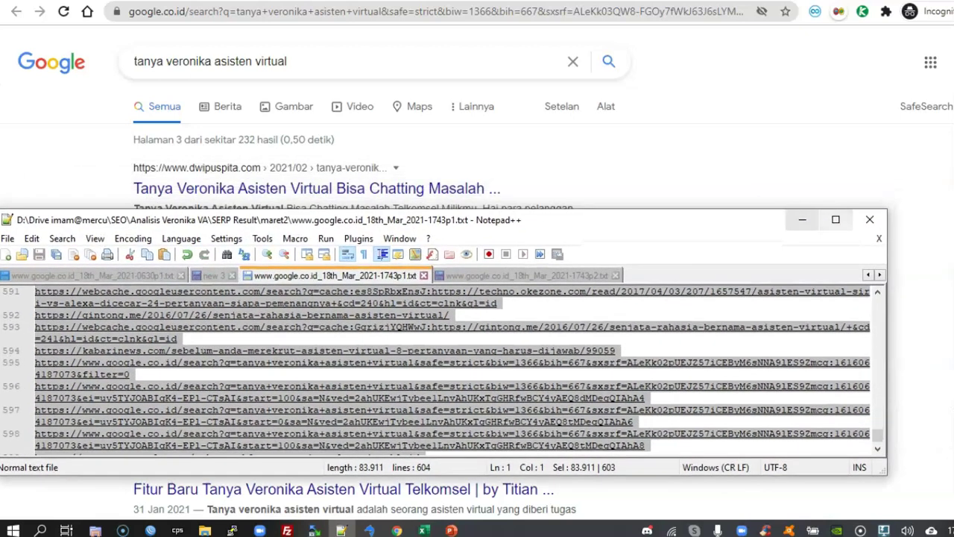
click(802, 216)
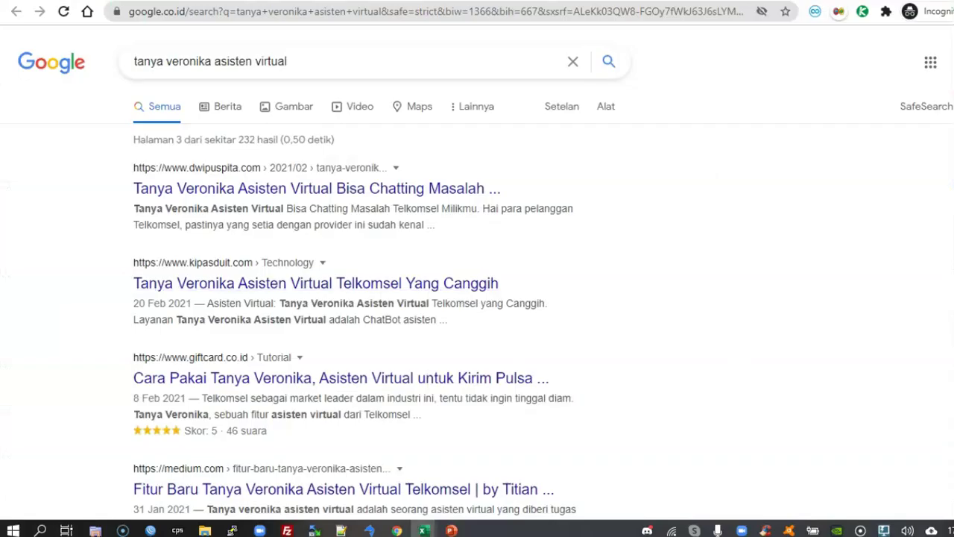
Step: Paste the merged link list into the Excel sheet at A2 and select the domain column C
click(424, 530)
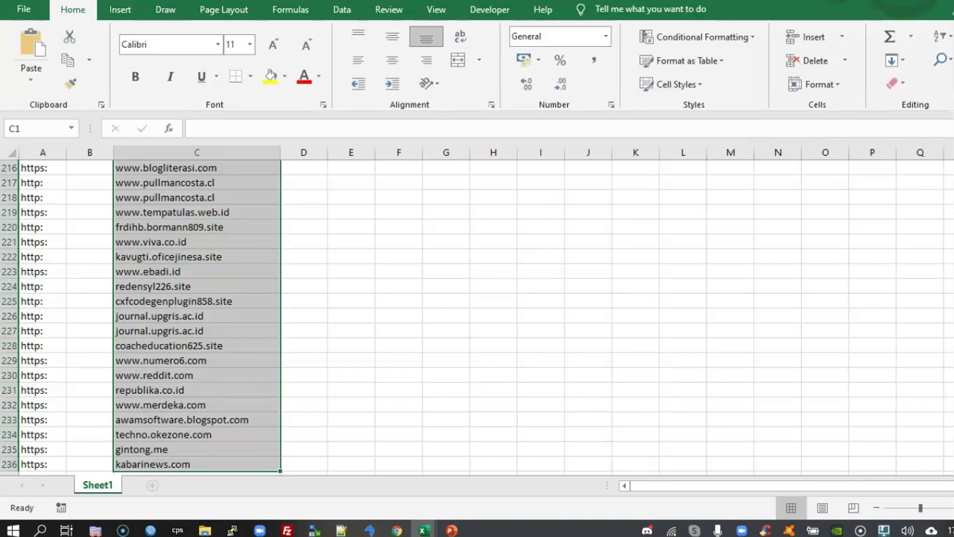
scroll(943, 271, up, 20)
scroll(944, 270, up, 9)
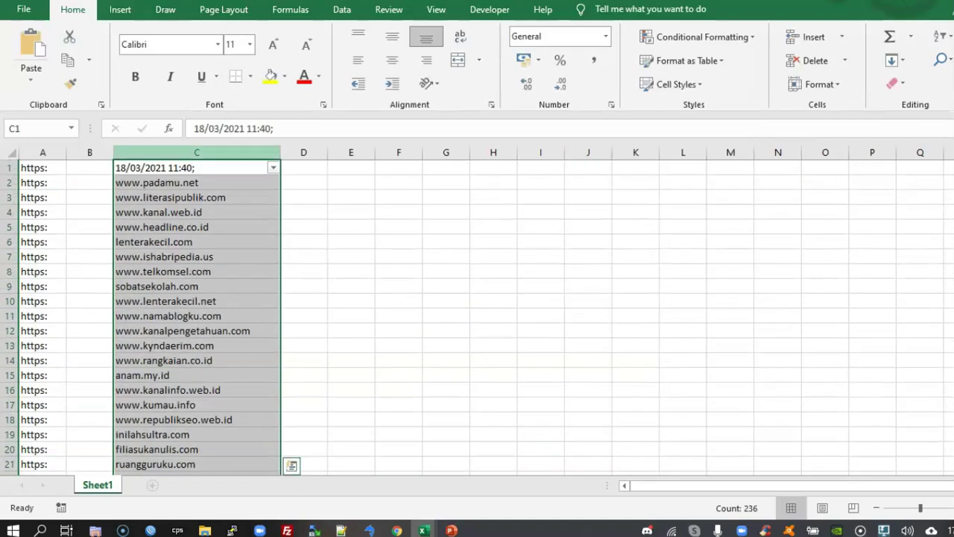
click(43, 183)
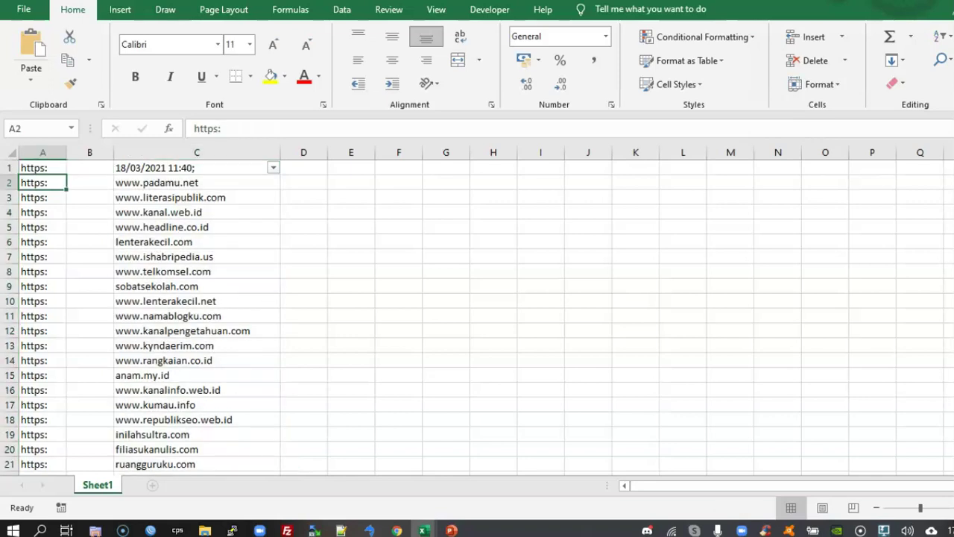
key(ctrl+v)
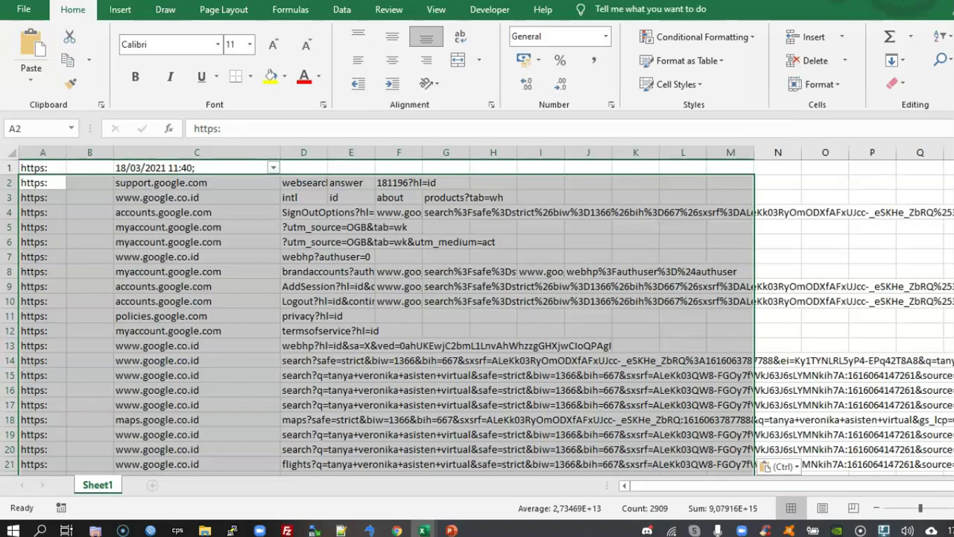
drag(303, 152, 589, 152)
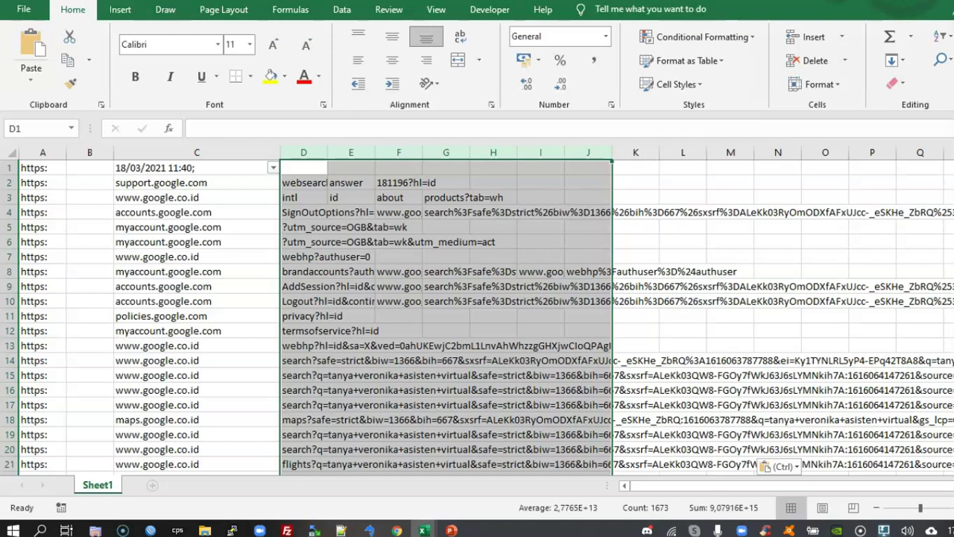
click(196, 152)
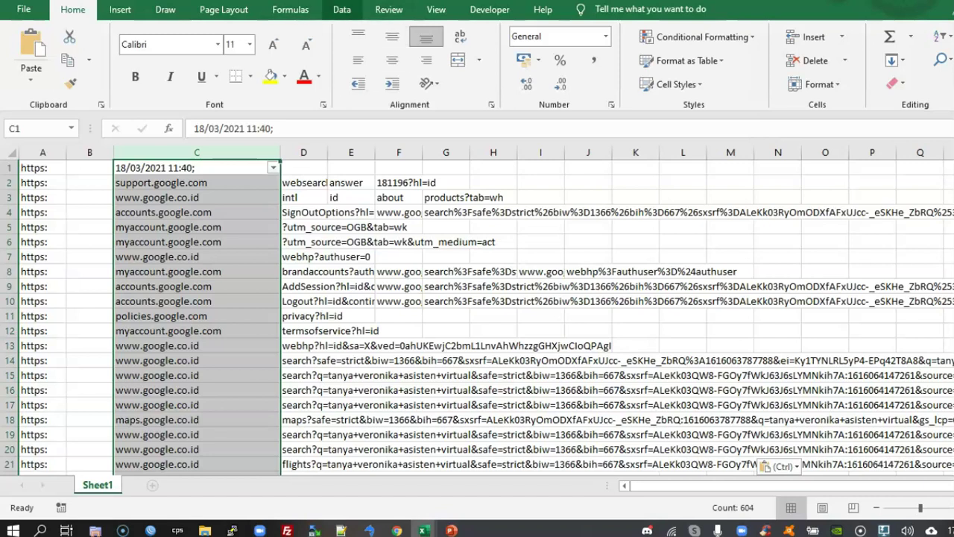
Step: Start a Text to Columns split of column C with a slash delimiter, then cancel it
click(341, 9)
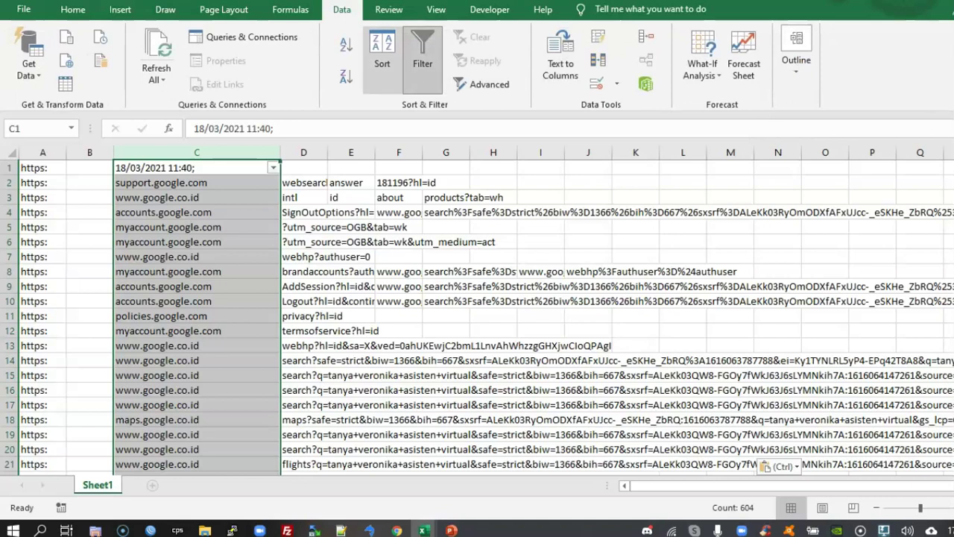
click(560, 64)
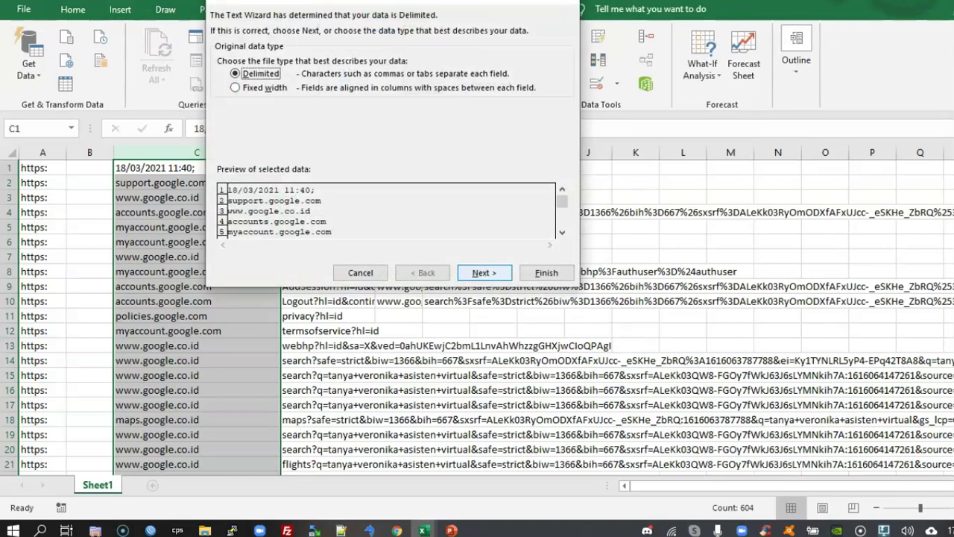
key(Return)
click(273, 116)
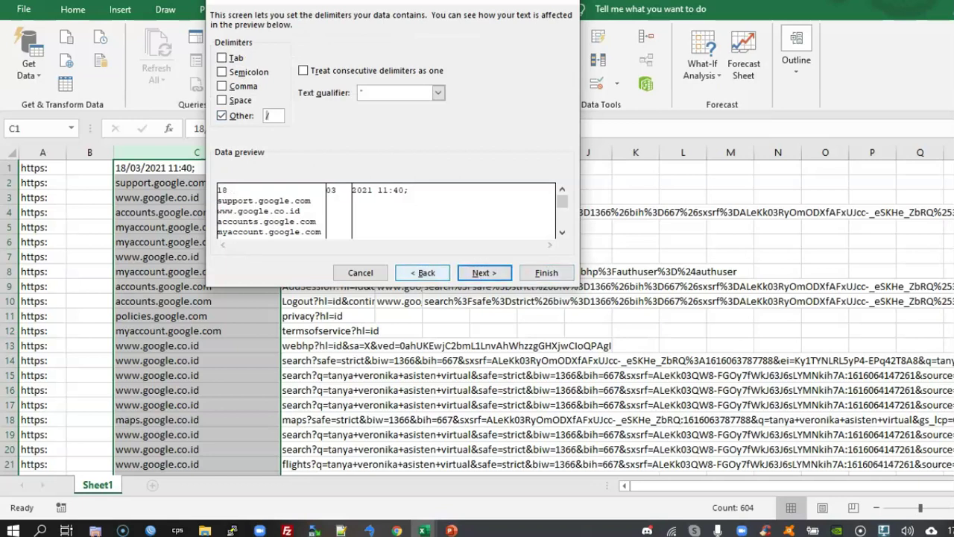
key(Escape)
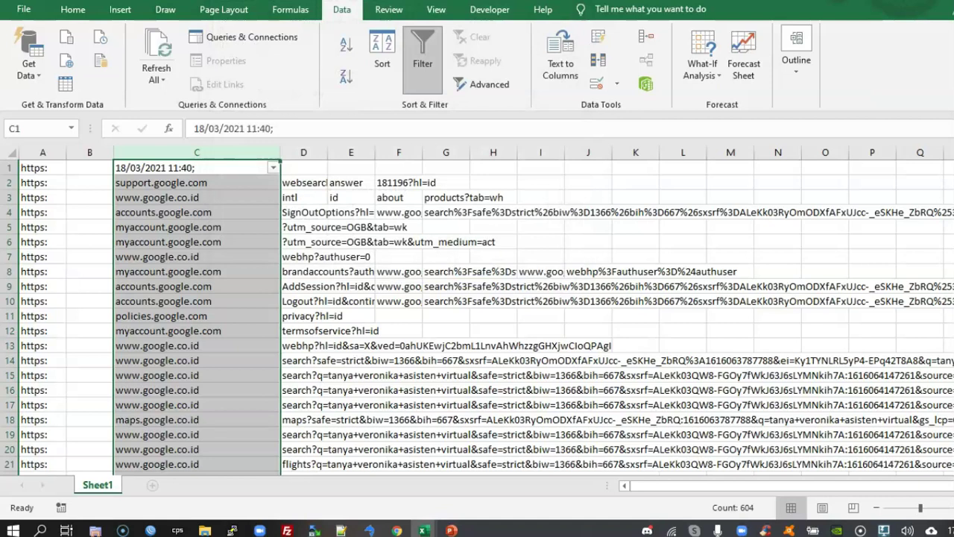
Step: Delete the contents of columns D through L, leaving only the domains in column C
drag(303, 152, 683, 152)
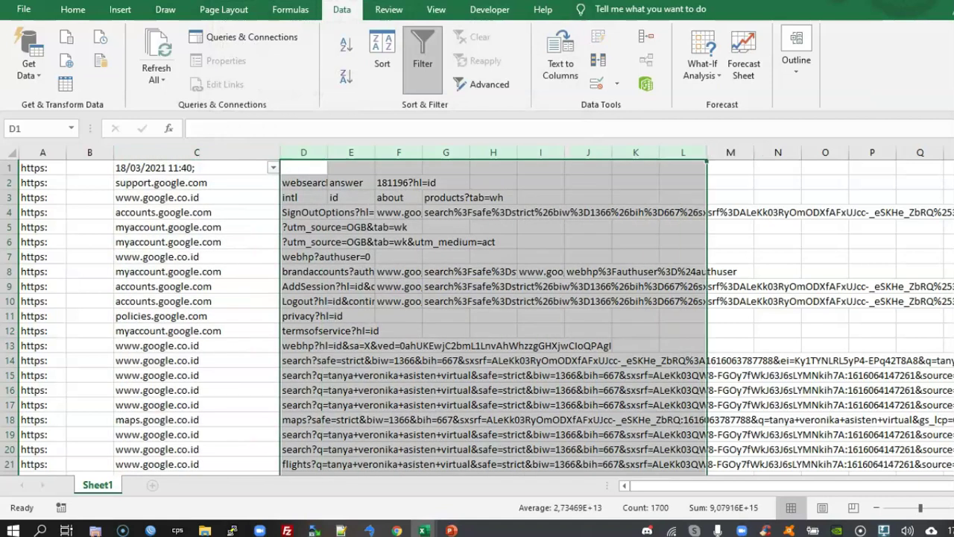
key(Delete)
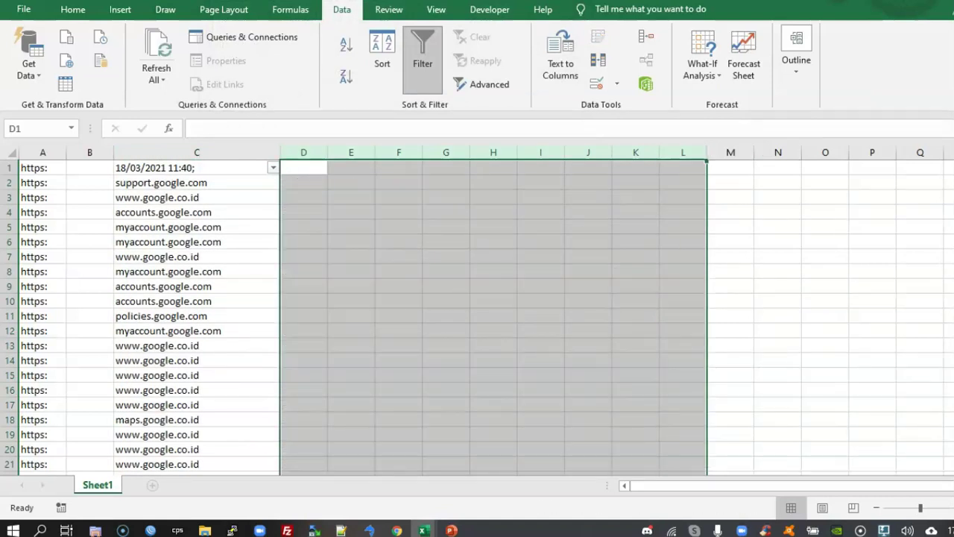
click(197, 182)
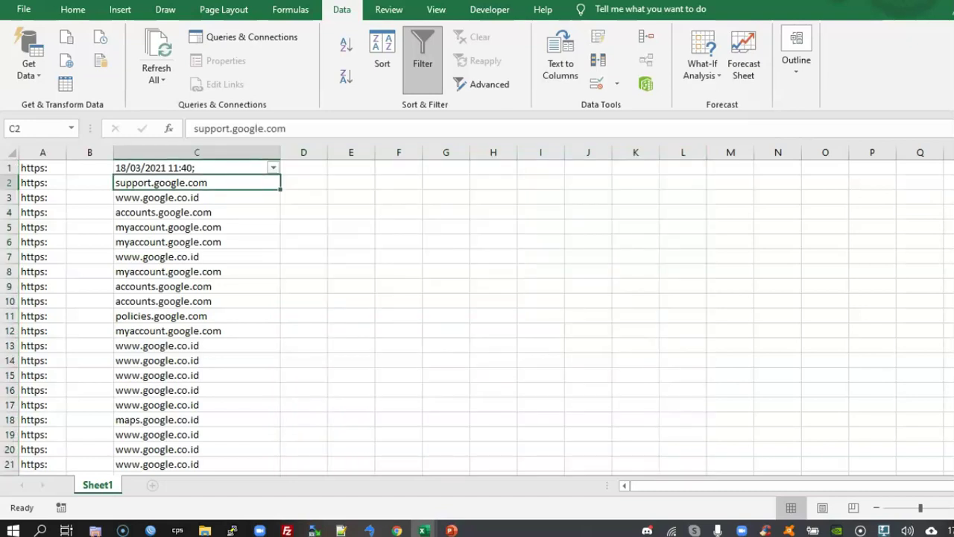
Step: Filter column C on 'goog', delete all matching Google rows, and clear the filter
scroll(477, 317, down, 1)
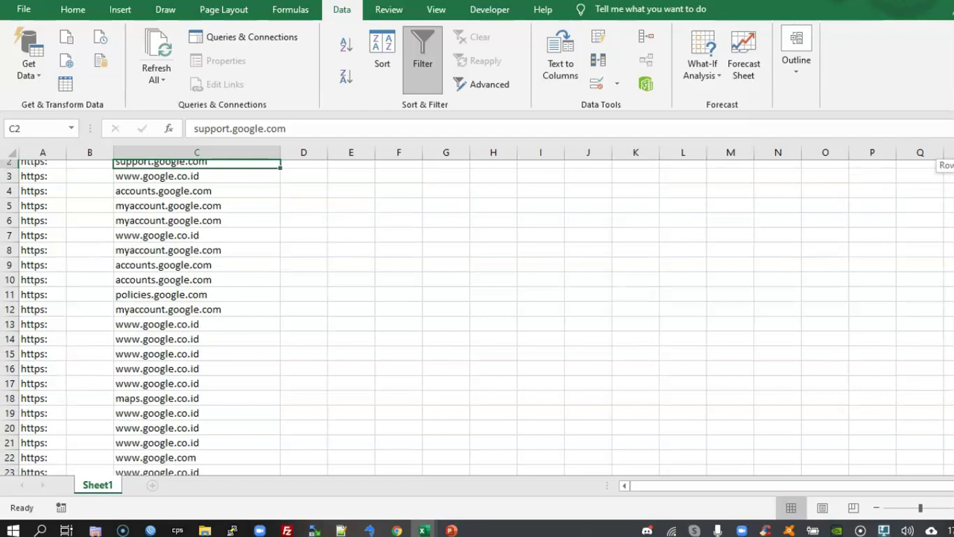
scroll(477, 317, up, 1)
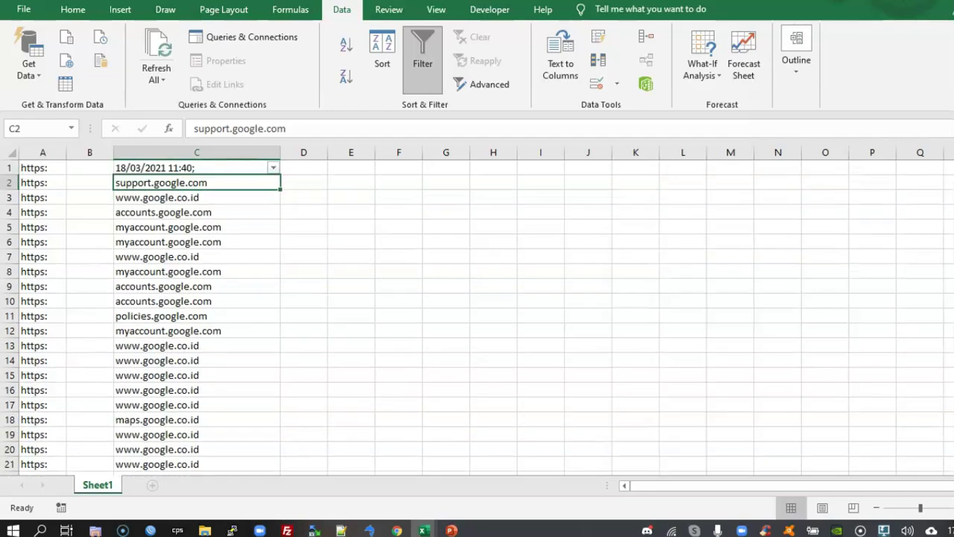
click(273, 167)
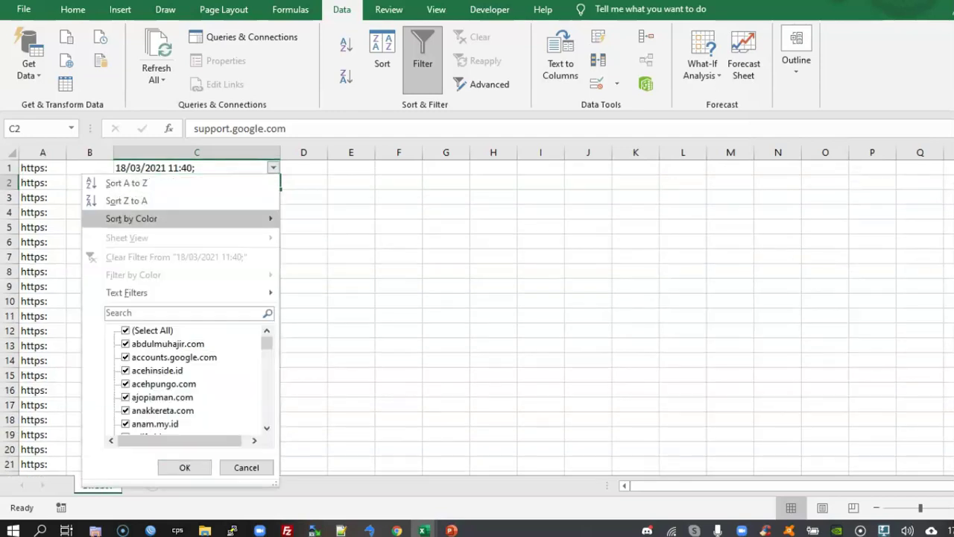
text(goog)
key(Return)
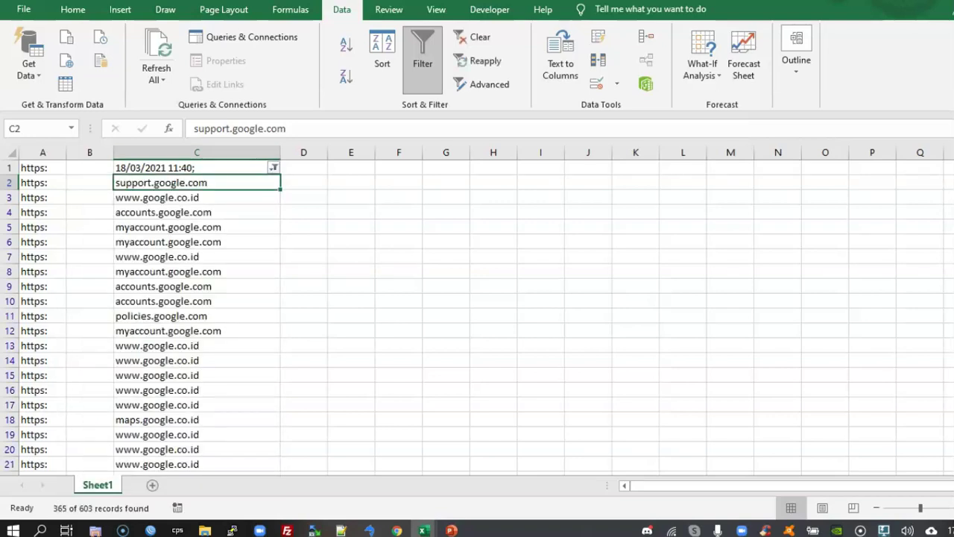
key(ctrl+a)
key(ctrl+shift+Down)
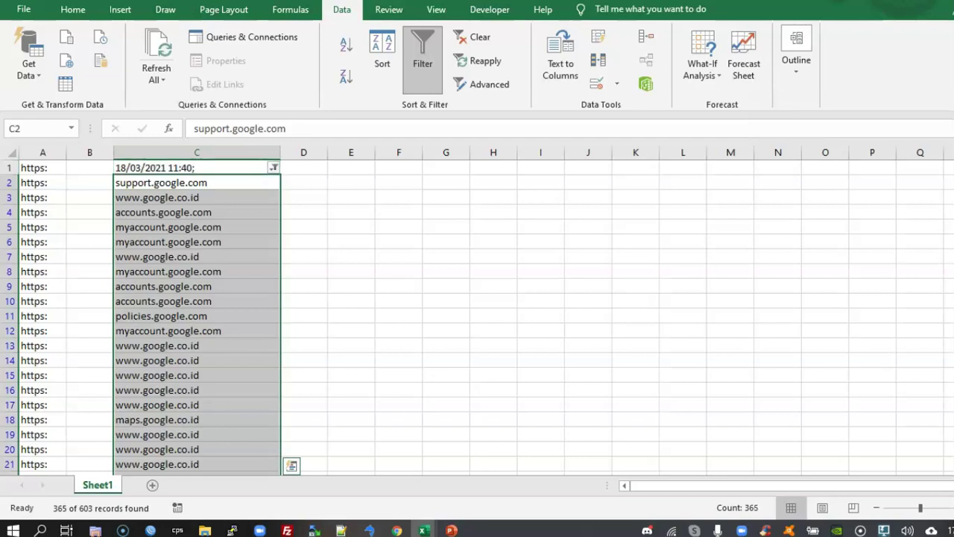
right_click(217, 239)
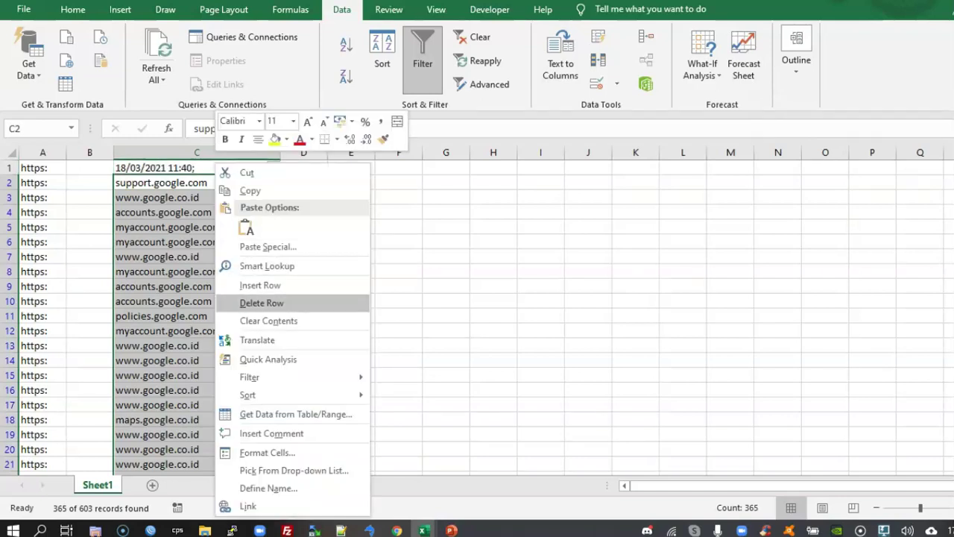
click(261, 303)
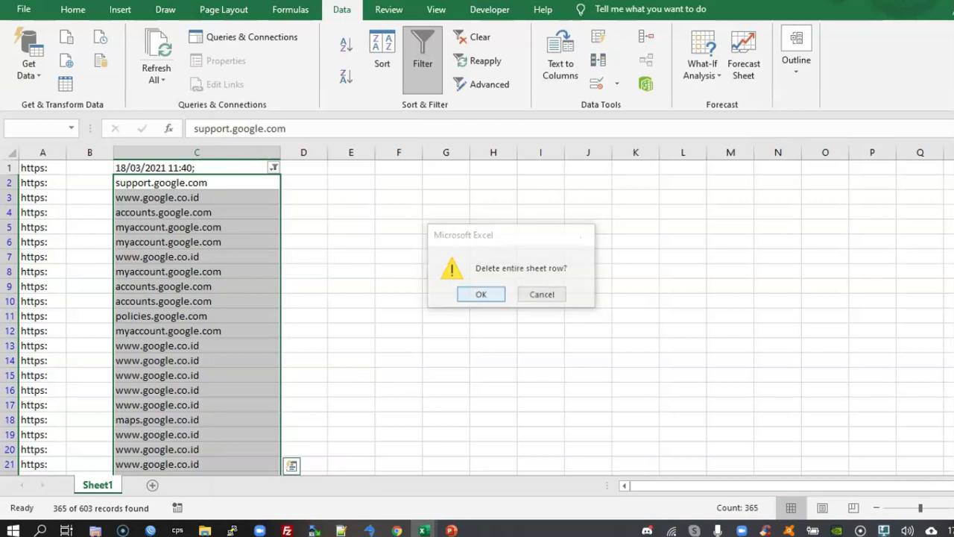
key(Return)
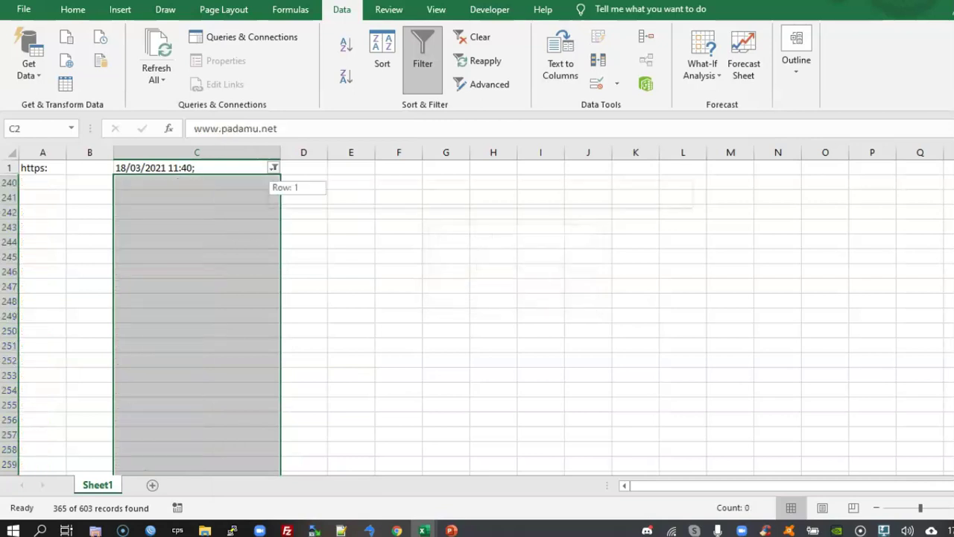
click(273, 168)
click(176, 256)
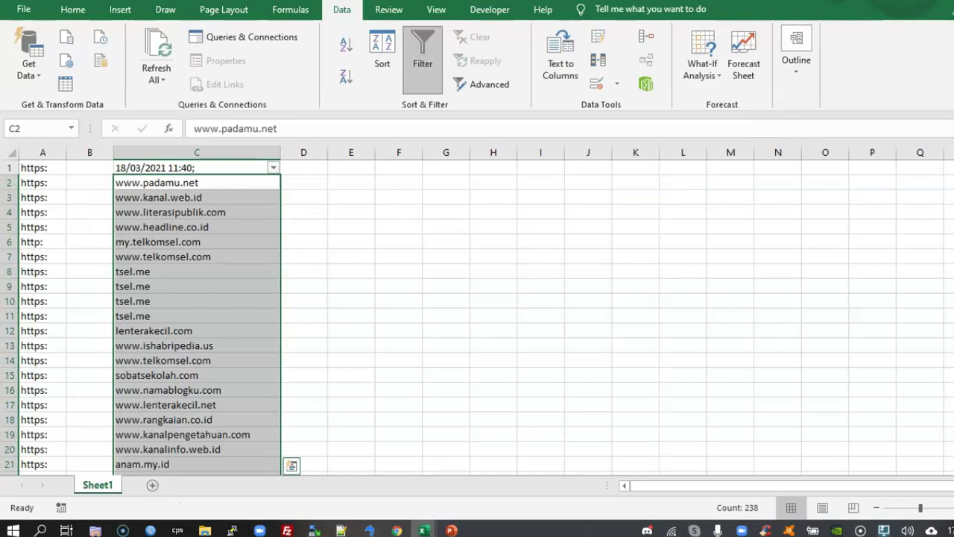
Step: Select rows 6–11 holding the my.telkomsel.com and tsel.me entries, then bring up Chrome's windows
click(196, 242)
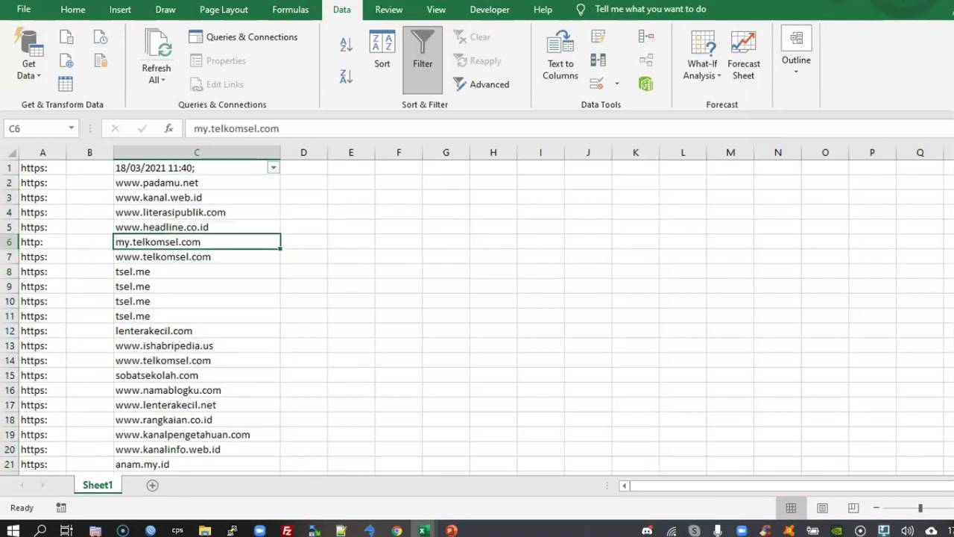
drag(9, 242, 9, 316)
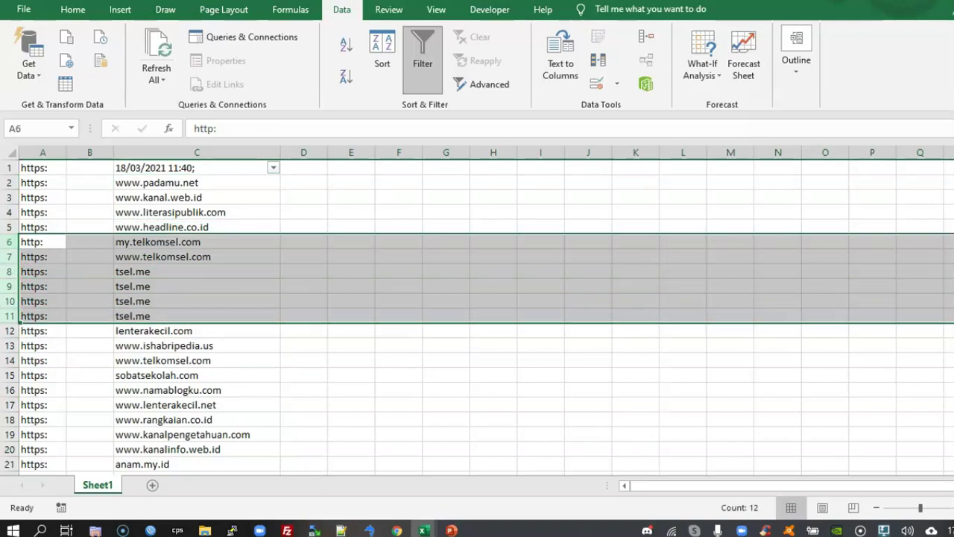
click(396, 530)
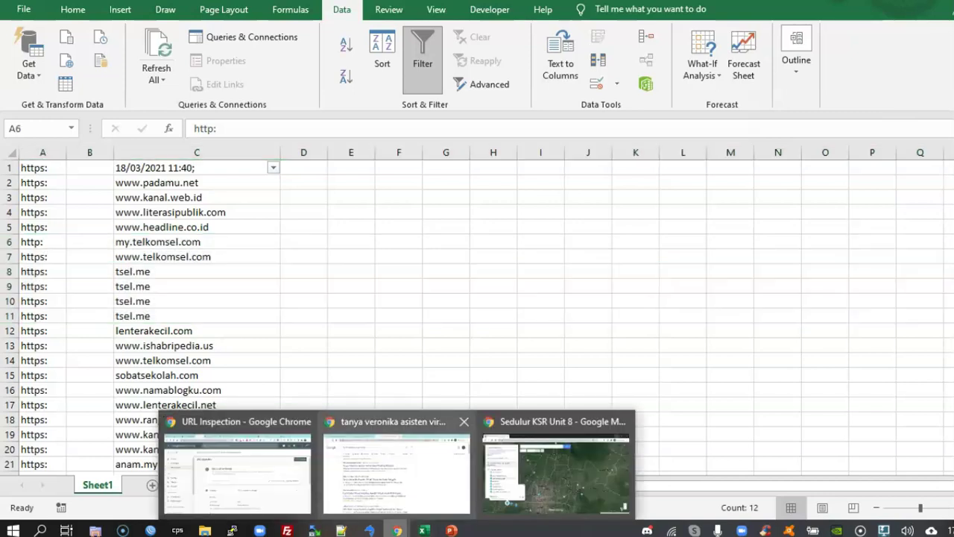
Step: Switch to the 'tanya veronika asisten virtual' Google results and scroll back to the top
click(395, 462)
scroll(373, 298, down, 10)
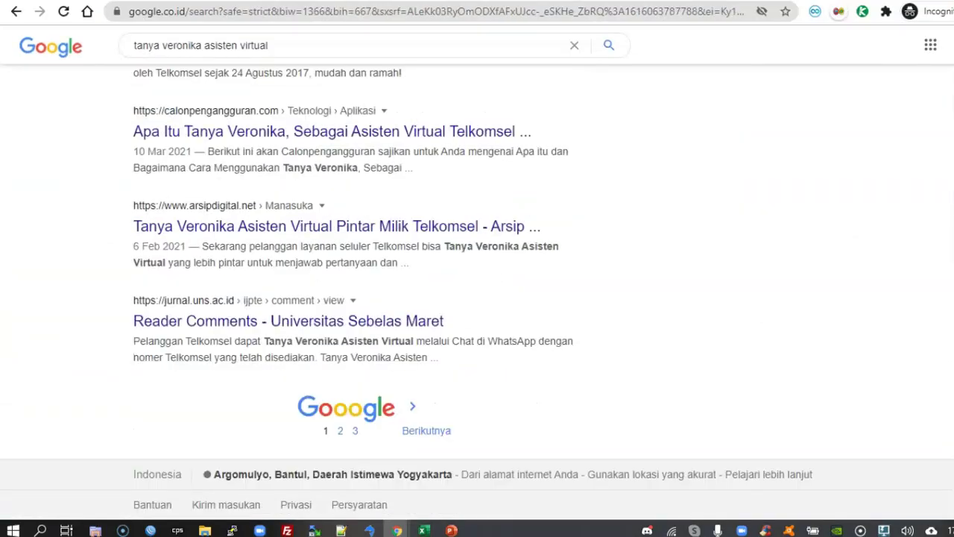
scroll(351, 291, up, 2)
scroll(351, 291, up, 4)
scroll(350, 290, up, 4)
scroll(350, 291, up, 4)
scroll(350, 291, up, 4)
scroll(350, 291, up, 4)
scroll(350, 290, up, 3)
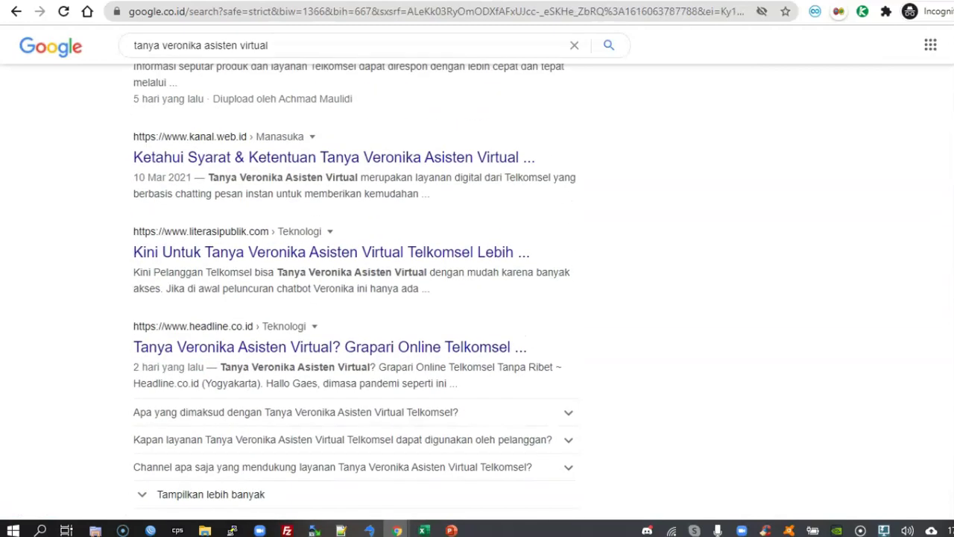
scroll(350, 290, up, 2)
Step: Expand more of the related questions with 'Tampilkan lebih banyak', then return to Excel
scroll(351, 290, down, 1)
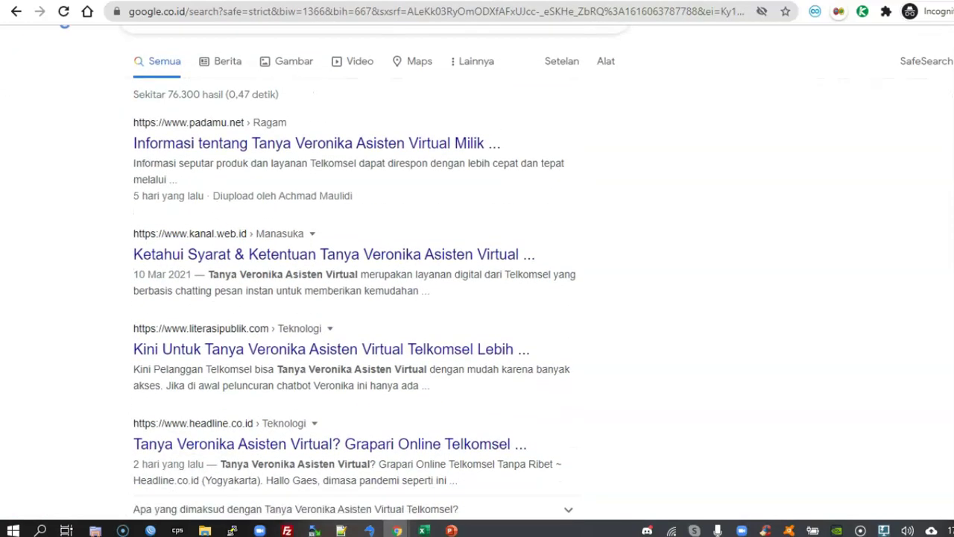
scroll(350, 290, down, 3)
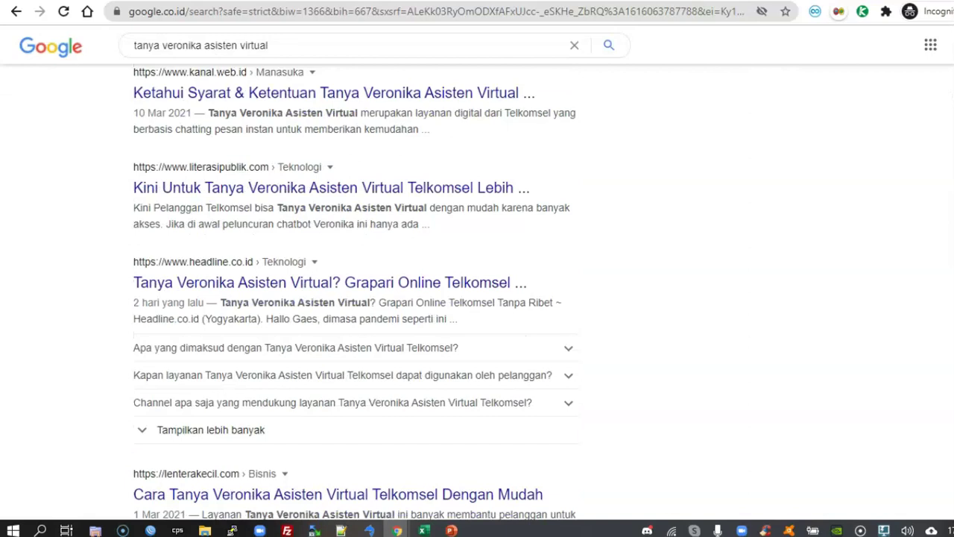
click(211, 429)
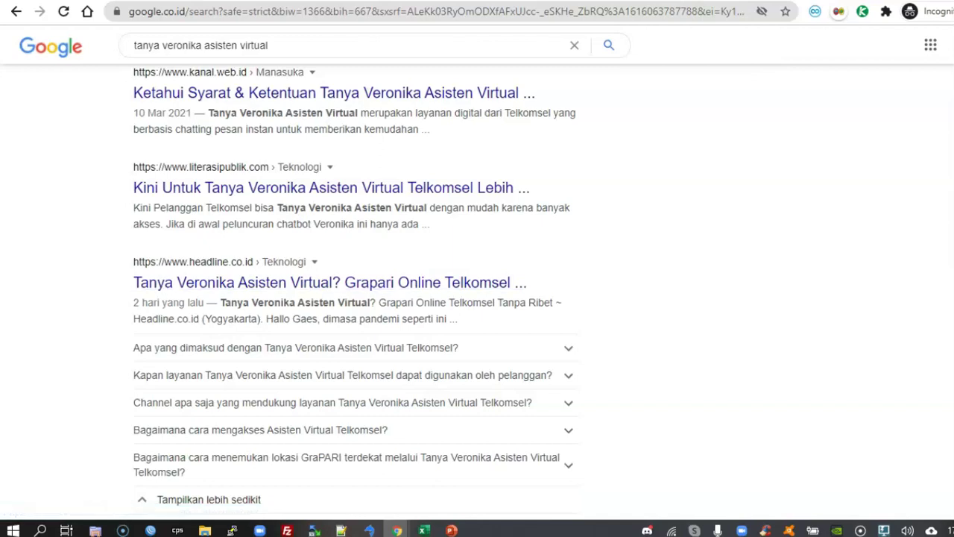
key(alt+Tab)
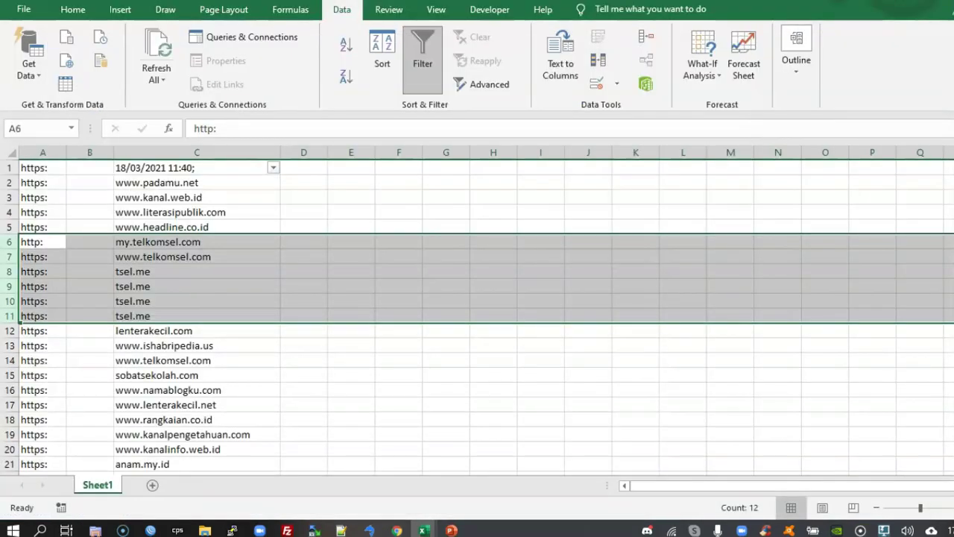
Step: Delete rows 6–11 and copy the remaining 232-domain list in column C
right_click(138, 280)
click(158, 401)
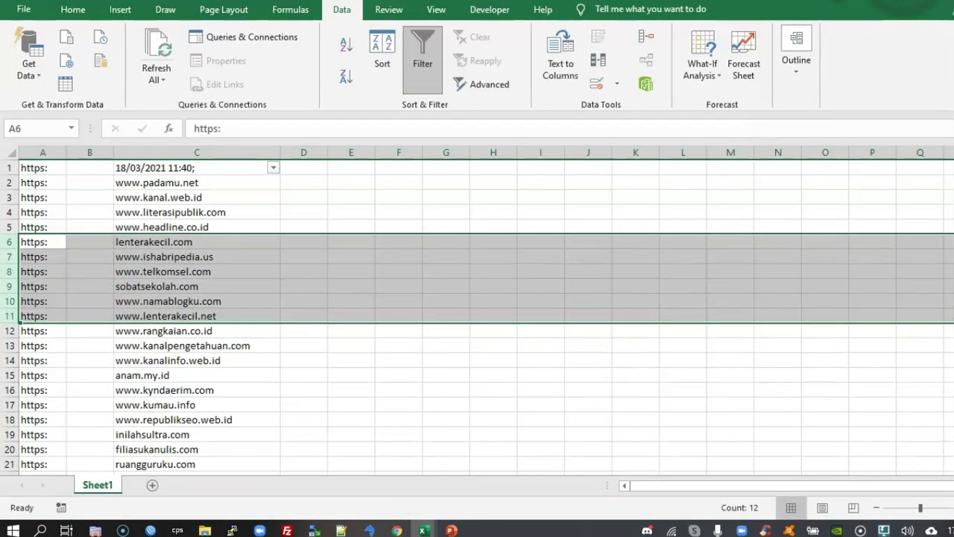
click(197, 226)
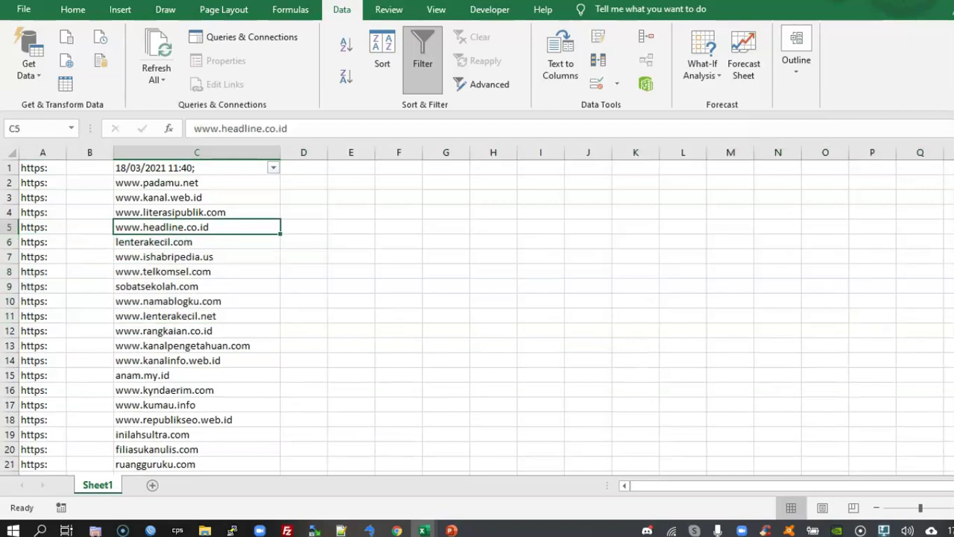
key(ctrl+Up)
key(ctrl+shift+Down)
key(ctrl+c)
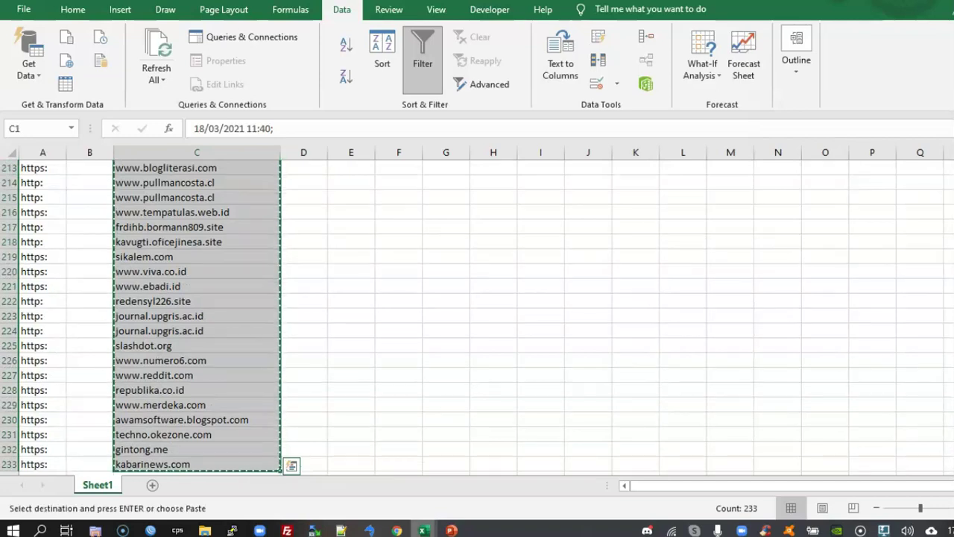
Step: Paste the colour-coded domain list into column KF of the CEK sheet, beside the 15:55 list
key(alt+Tab)
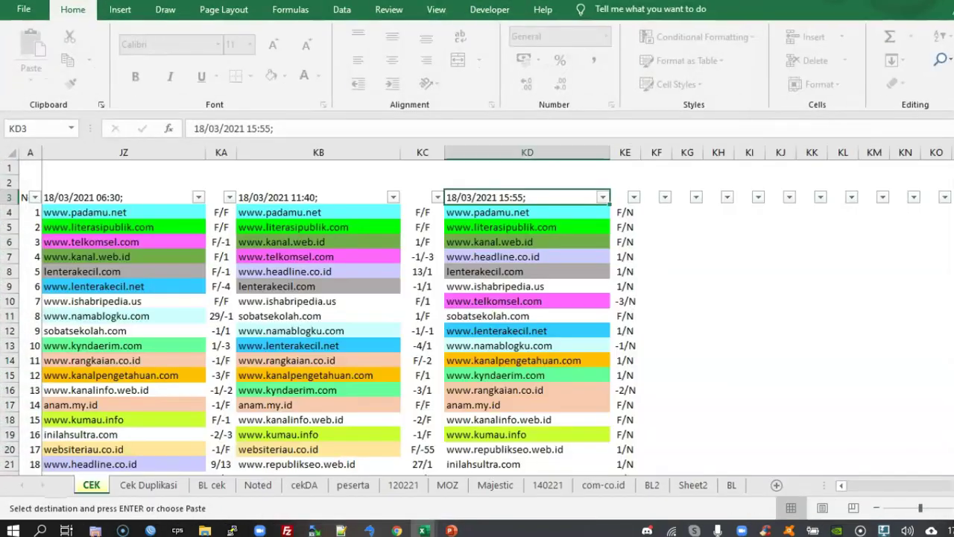
click(656, 197)
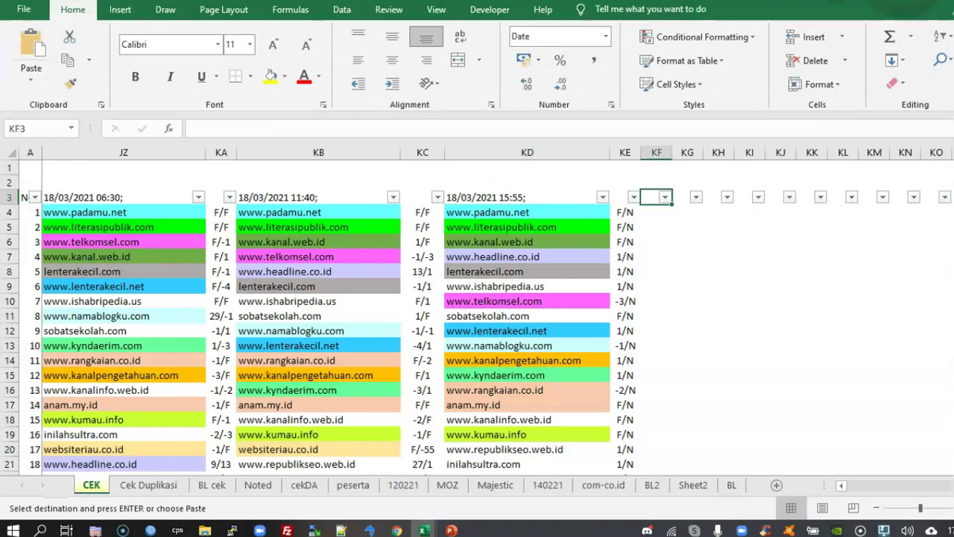
key(ctrl+v)
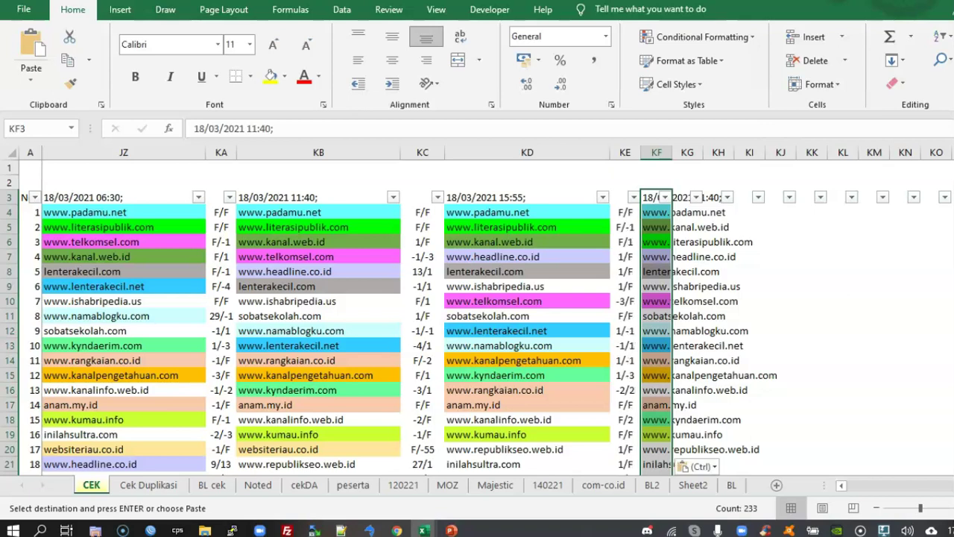
key(ctrl+w)
scroll(558, 301, right, 1)
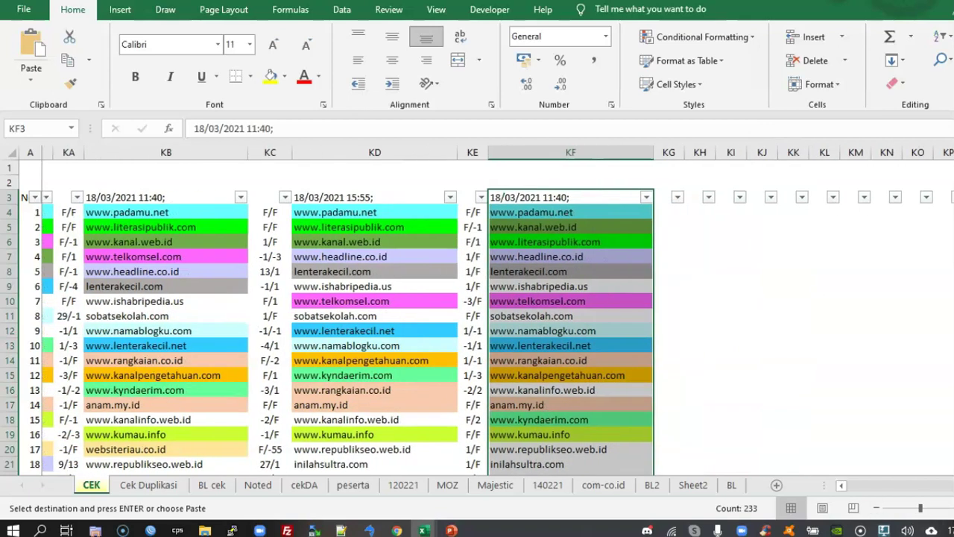
scroll(558, 301, right, 1)
click(522, 405)
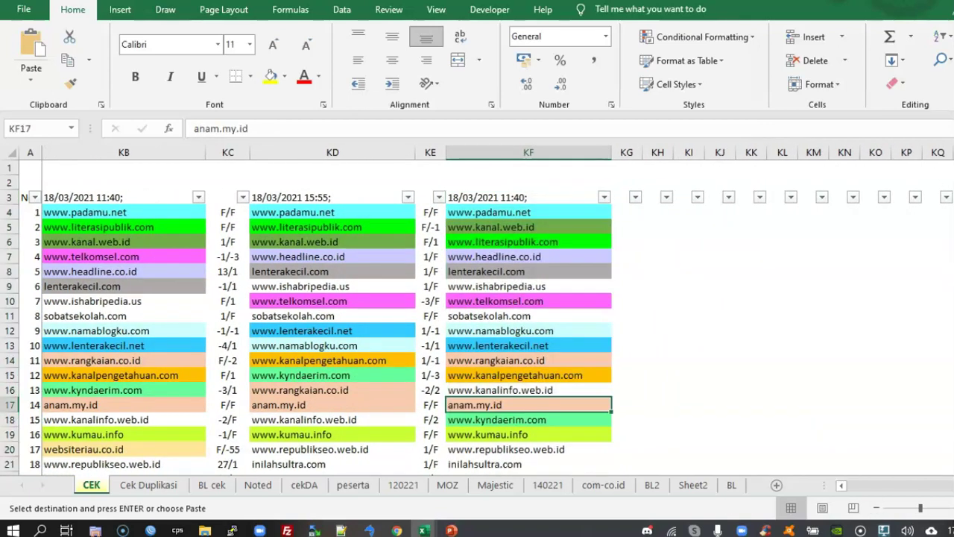
click(521, 196)
Step: Change the KF3 header time from 11:40 to 17:40; so it reads 18/03/2021 17:40;
double_click(522, 197)
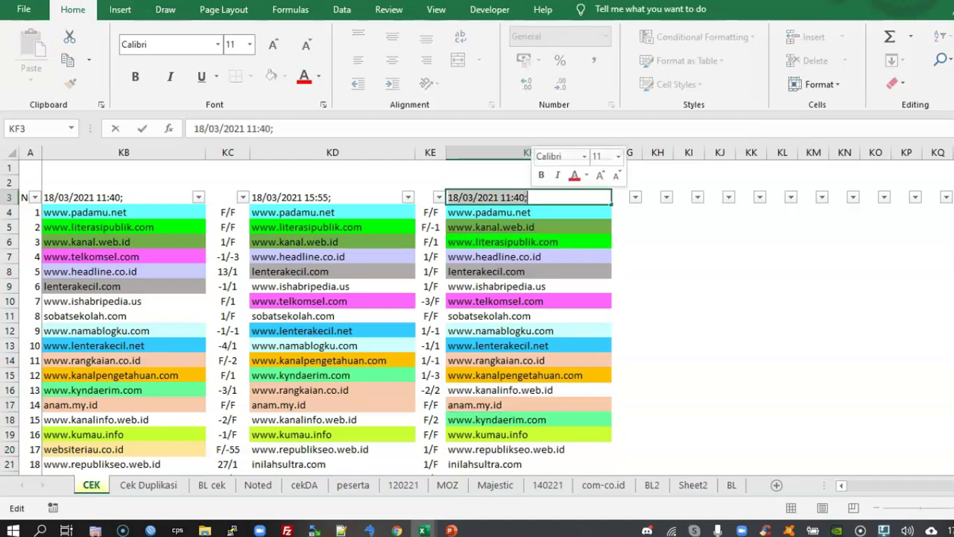
key(BackSpace)
key(BackSpace)
key(BackSpace)
key(BackSpace)
key(BackSpace)
key(BackSpace)
key(BackSpace)
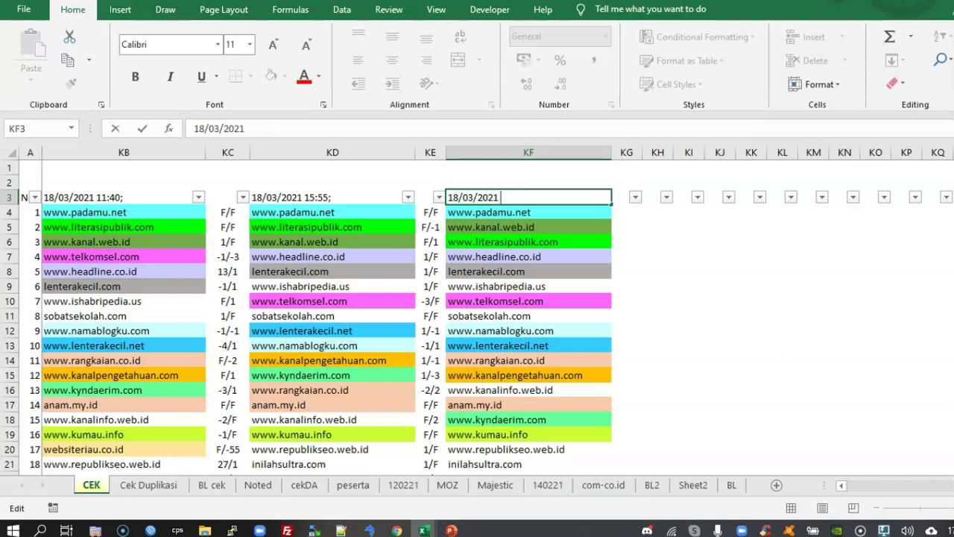
text(17:48)
key(BackSpace)
text(0)
text(;)
key(Return)
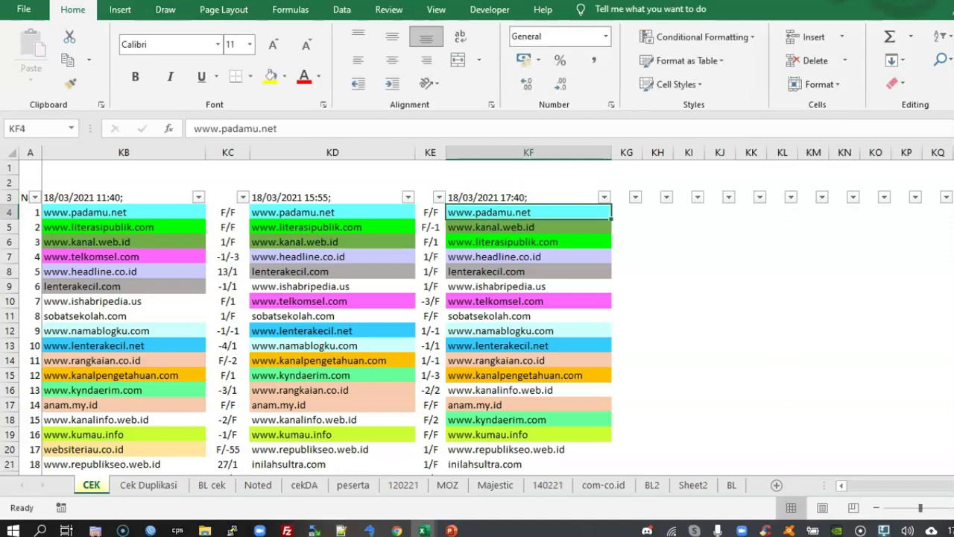
key(Down)
key(Down)
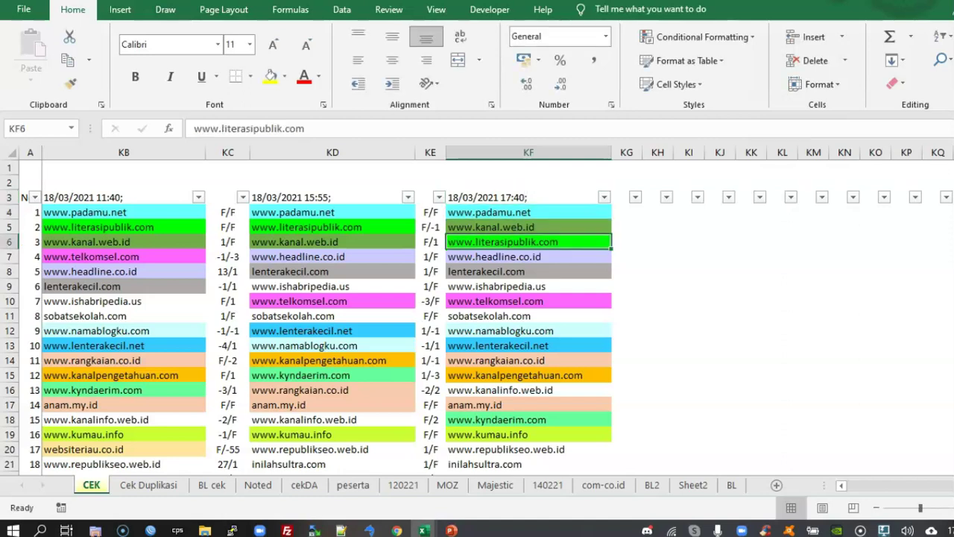
Step: Copy KE4's rank-change formula into KG4, fill it down column KG, then open KE4's formula
click(441, 213)
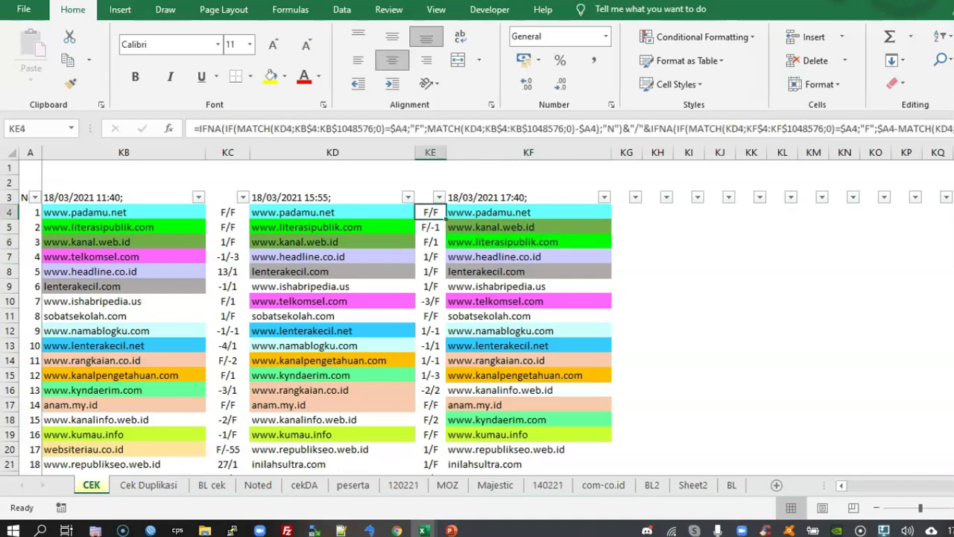
key(ctrl+c)
click(626, 211)
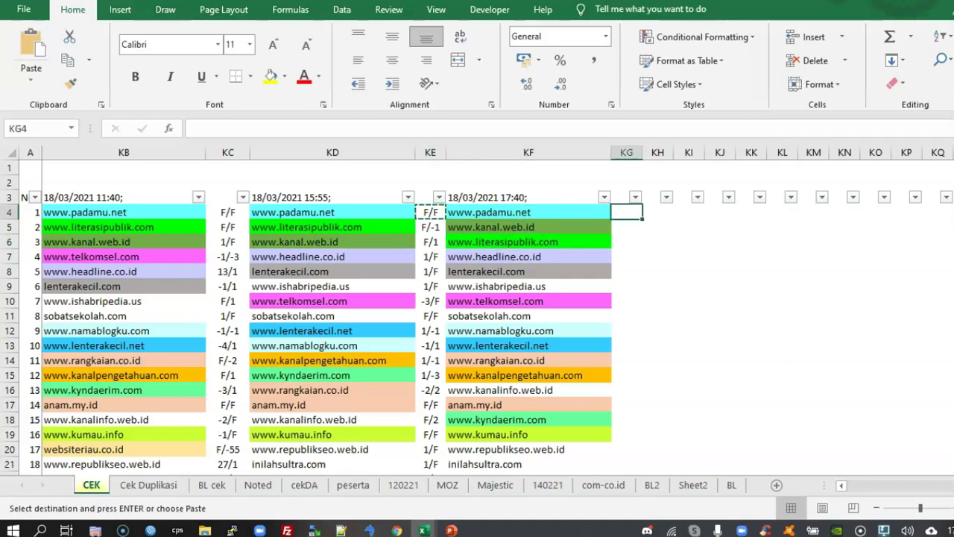
key(ctrl+v)
key(ctrl+shift+Down)
key(ctrl+v)
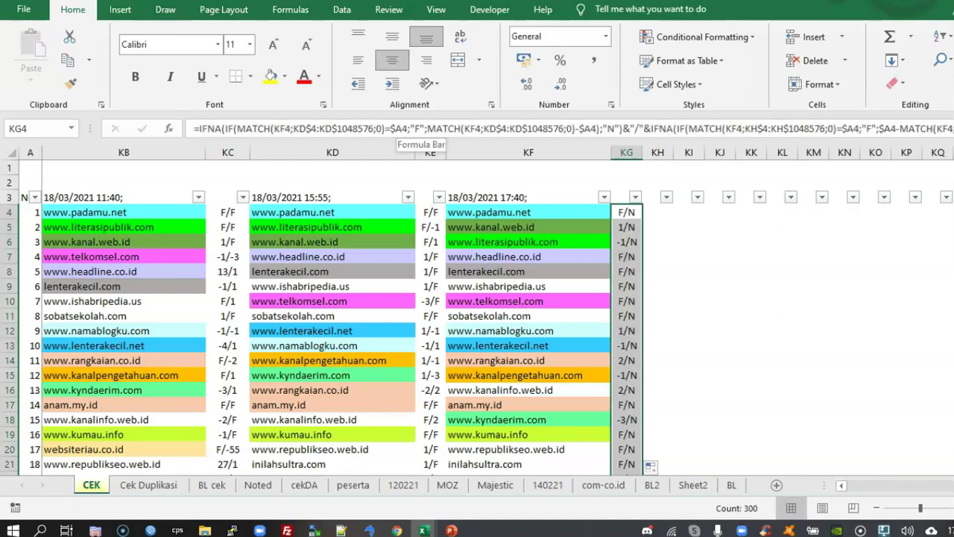
click(657, 271)
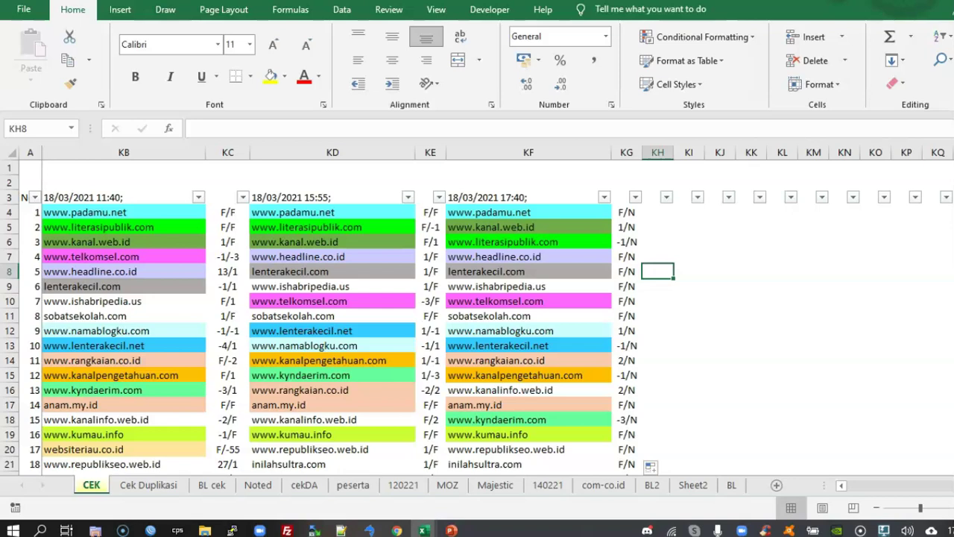
click(430, 211)
key(F2)
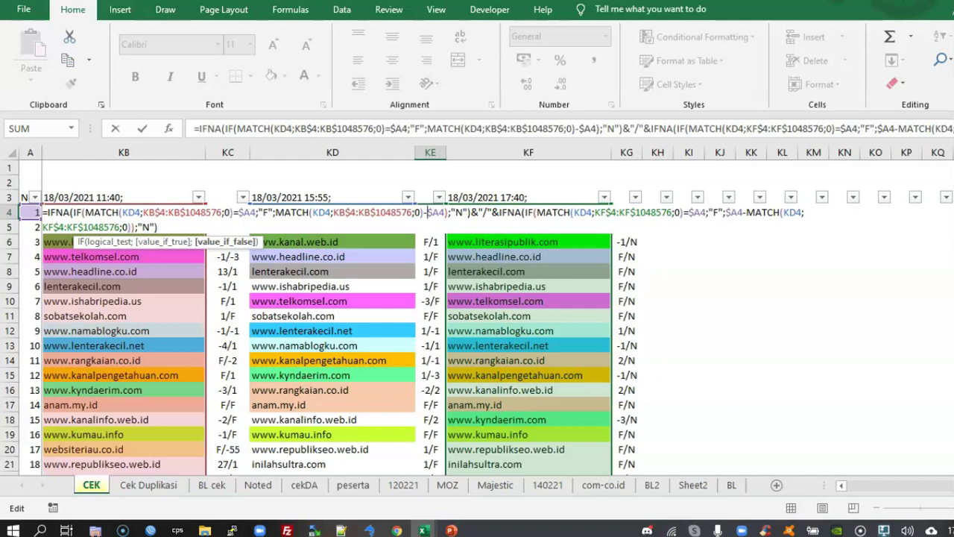
Step: Commit KE4's formula unchanged and check the results in KE6 and KD6
key(Return)
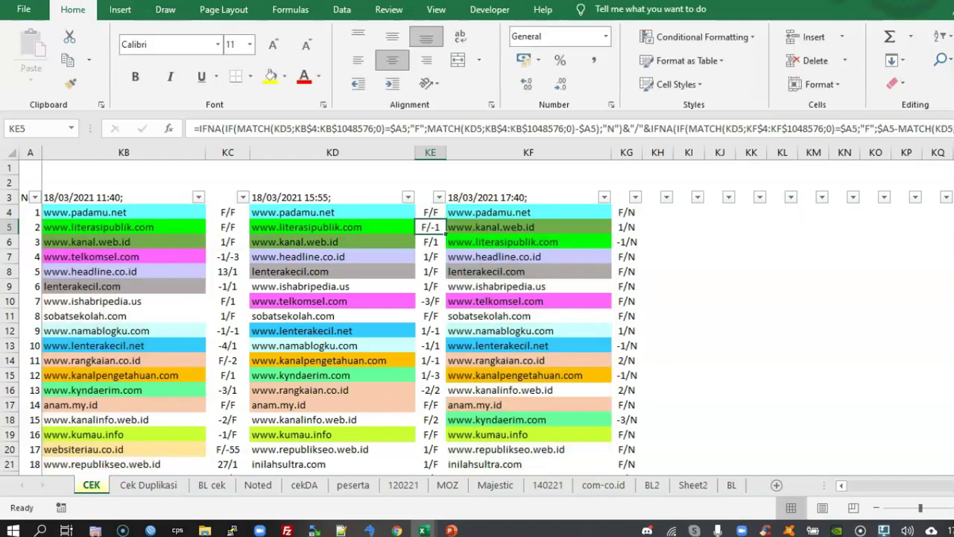
click(430, 242)
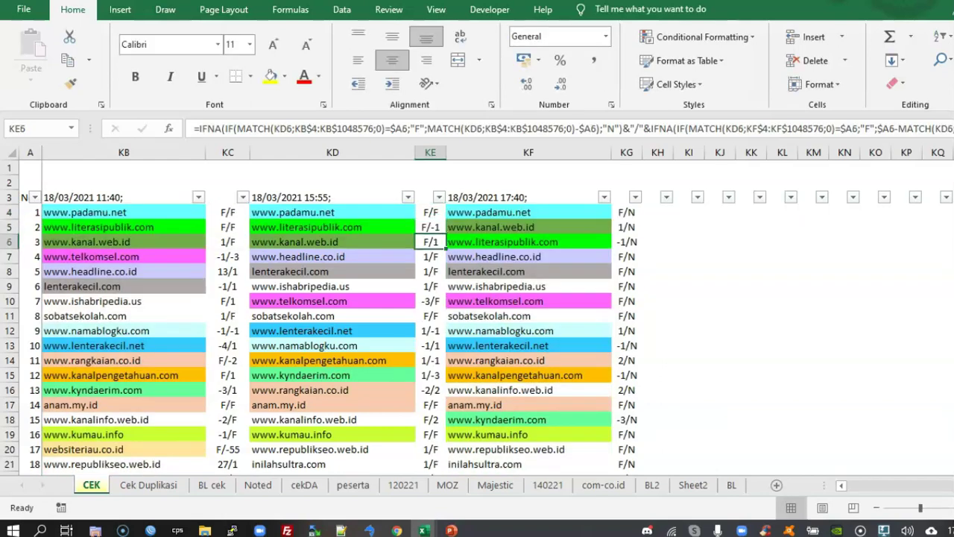
click(332, 241)
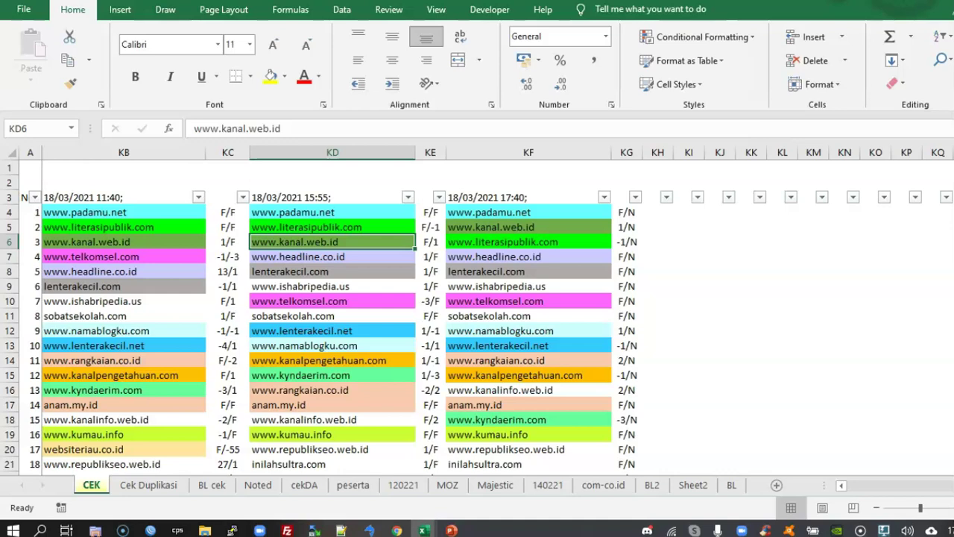
click(528, 226)
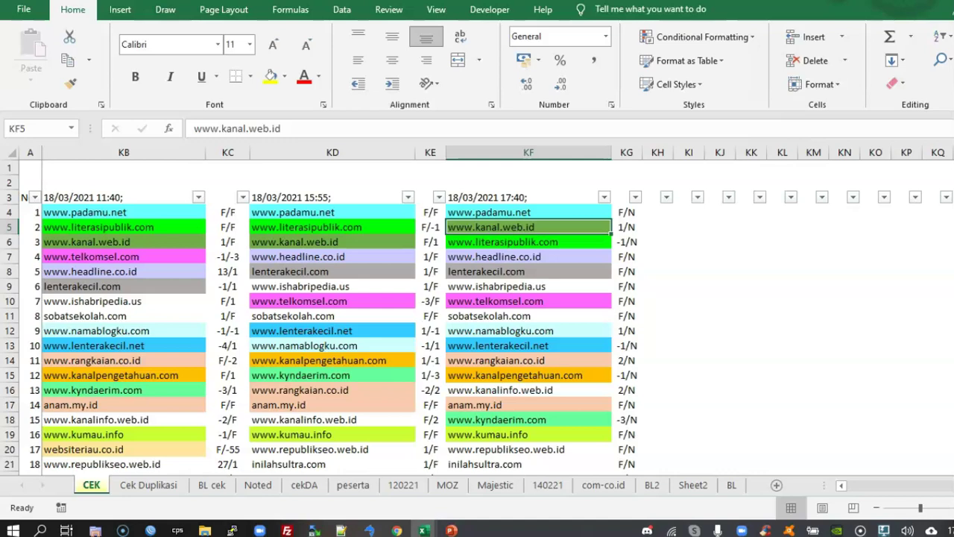
click(333, 434)
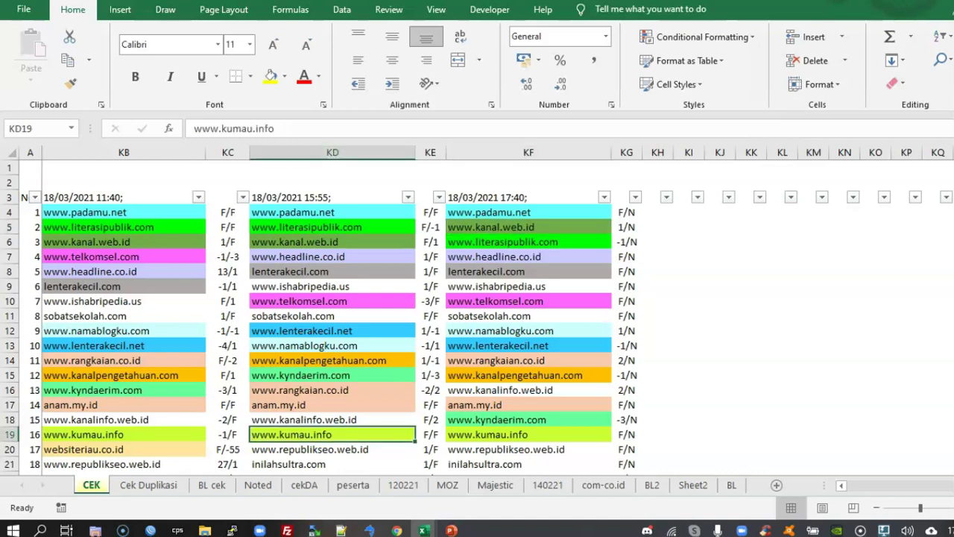
click(124, 345)
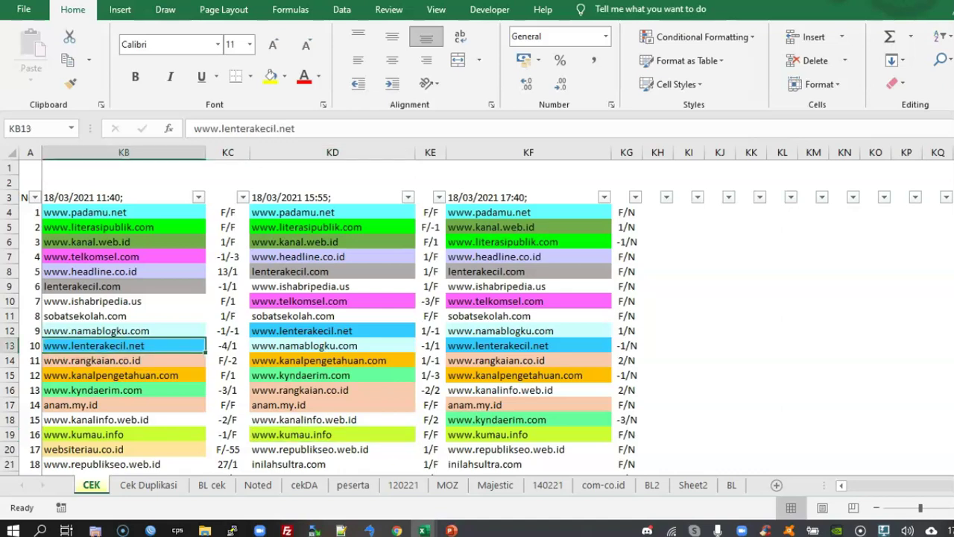
key(Left)
key(Left)
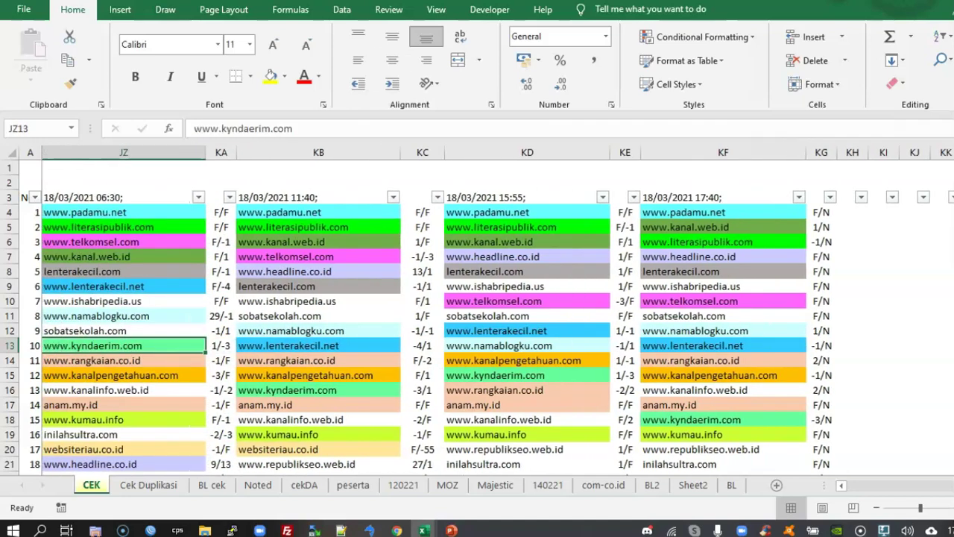
click(124, 287)
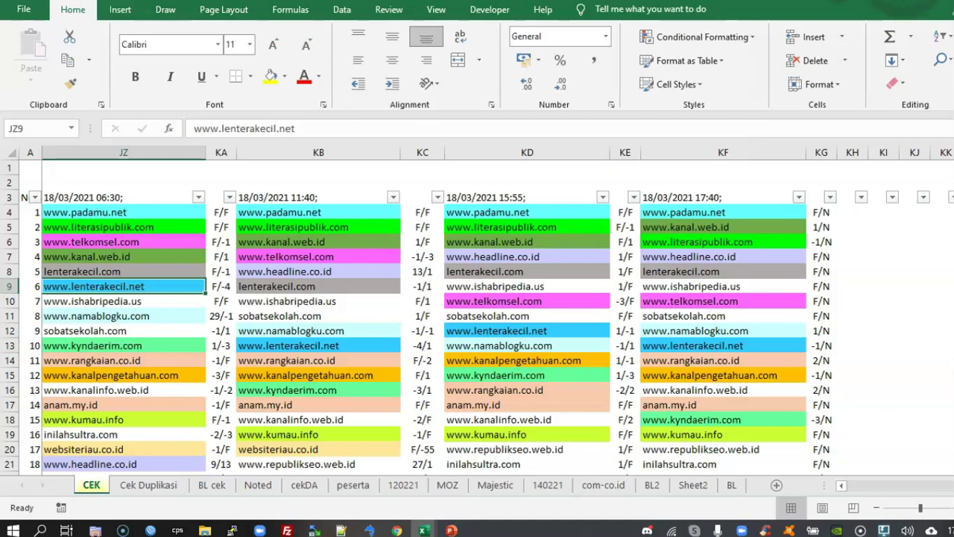
click(318, 346)
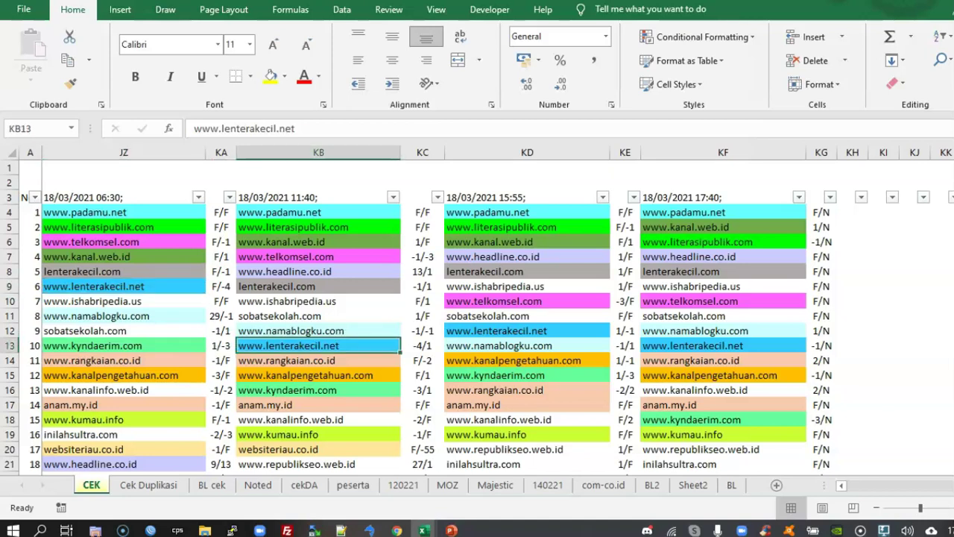
click(527, 330)
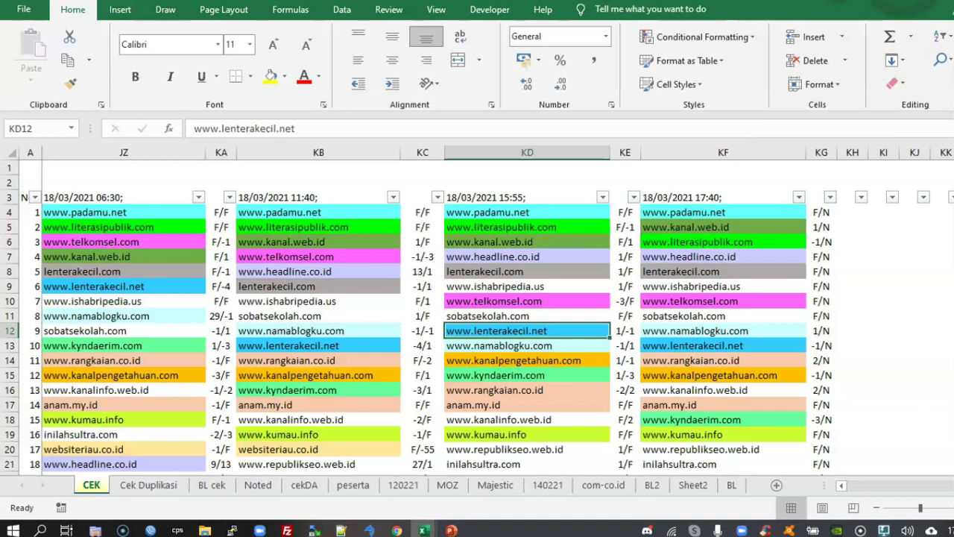
click(723, 345)
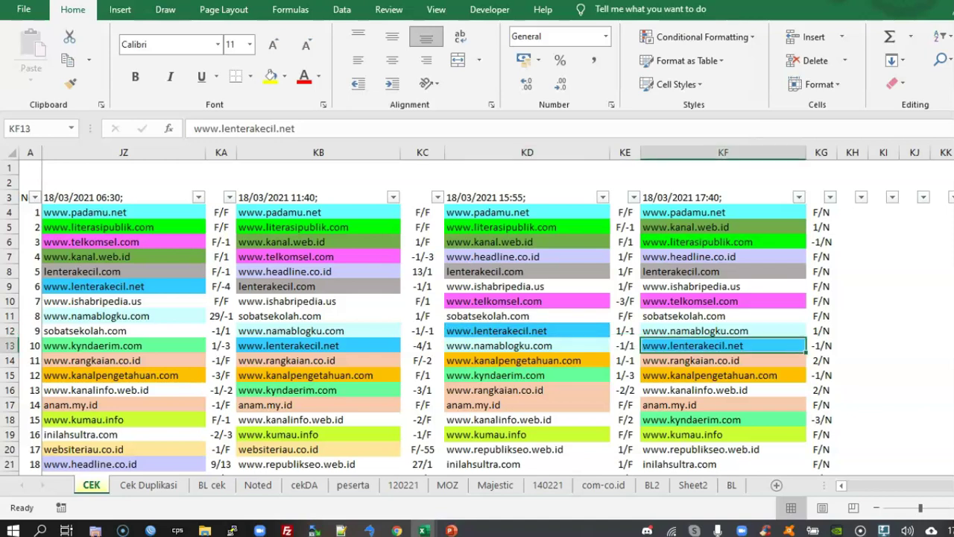
key(Right)
key(Right)
key(Right)
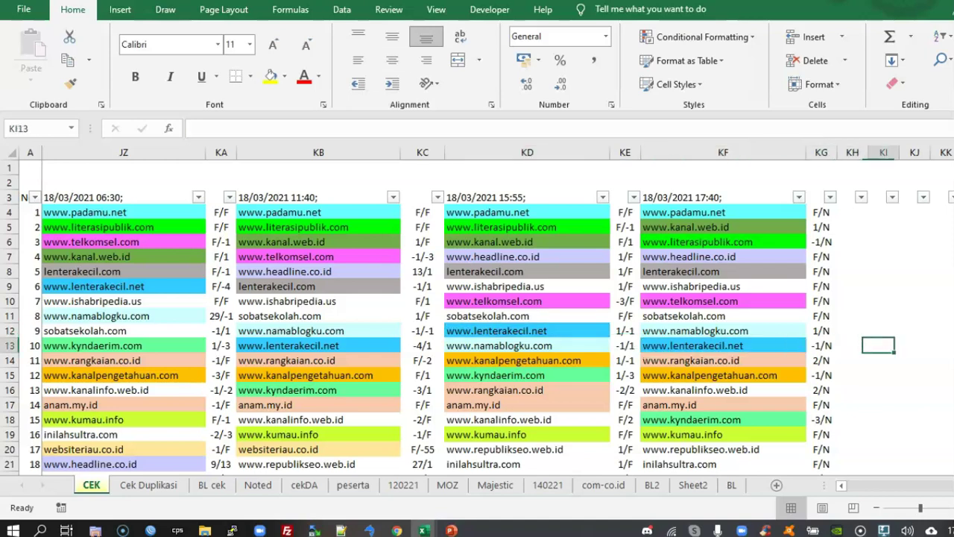
key(Left)
key(Left)
key(Left)
key(Down)
key(Down)
key(Down)
key(Down)
key(Down)
key(Down)
key(Down)
key(Down)
key(Down)
key(Down)
key(Down)
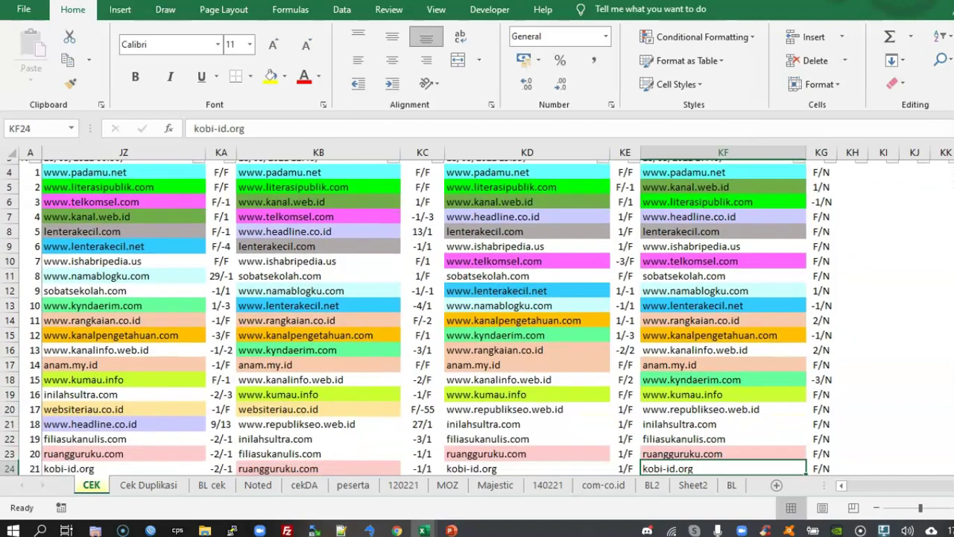
key(Down)
key(Up)
key(Up)
key(Up)
key(Up)
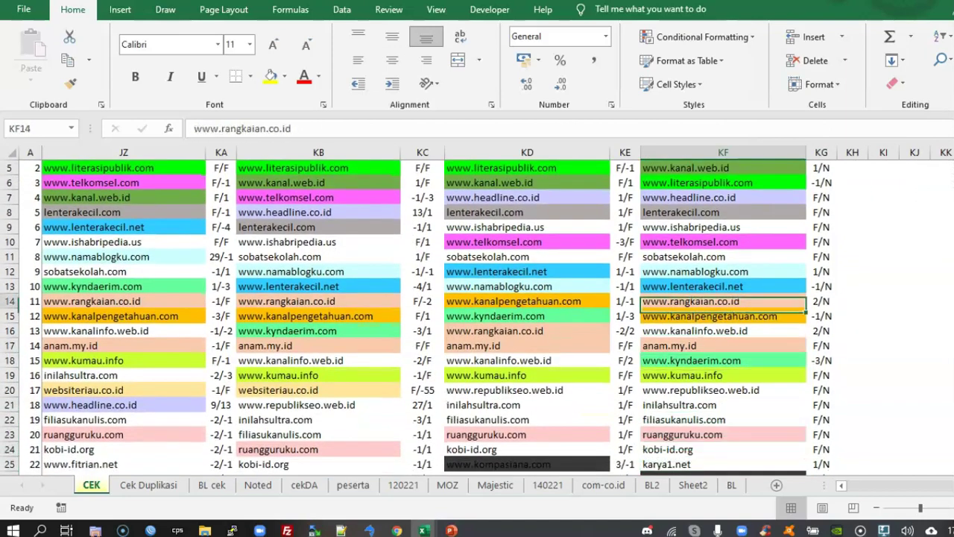
key(Up)
key(Up)
key(Up)
key(Up)
key(Left)
key(Left)
key(Left)
key(Down)
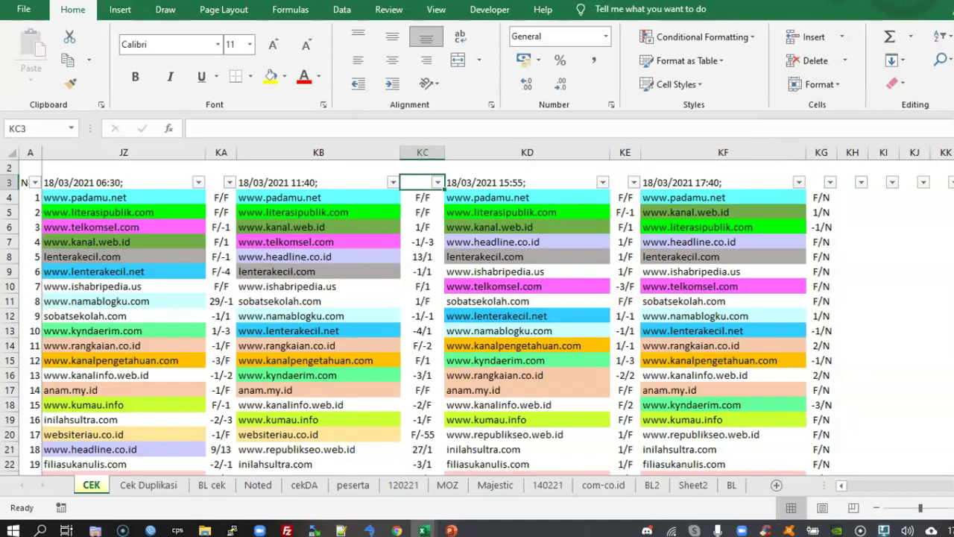
key(Down)
key(Right)
key(Right)
key(Down)
key(Down)
key(Left)
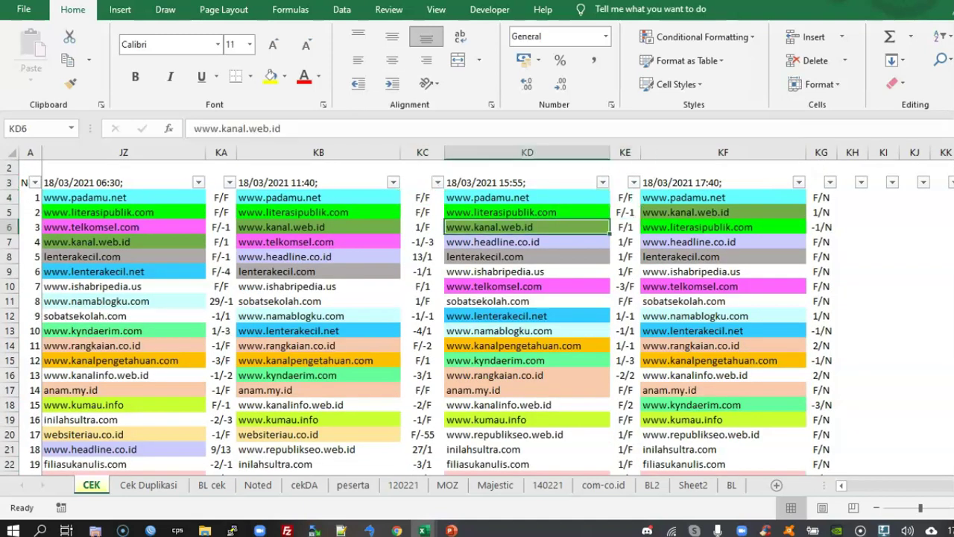
key(Left)
key(Right)
key(Right)
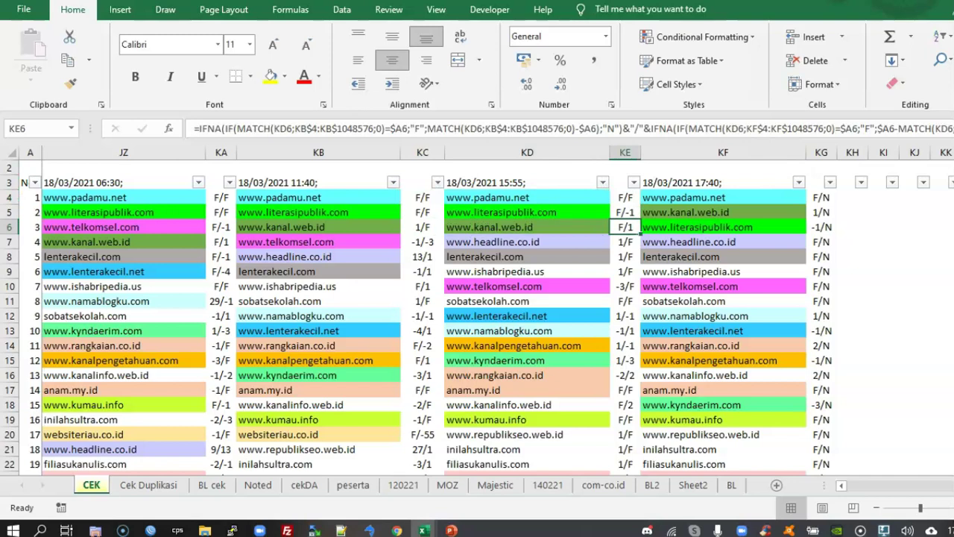
key(Left)
key(Left)
key(Down)
key(Down)
key(Down)
key(Down)
key(Down)
key(Down)
key(Down)
key(Down)
key(Down)
key(Down)
key(Down)
key(Down)
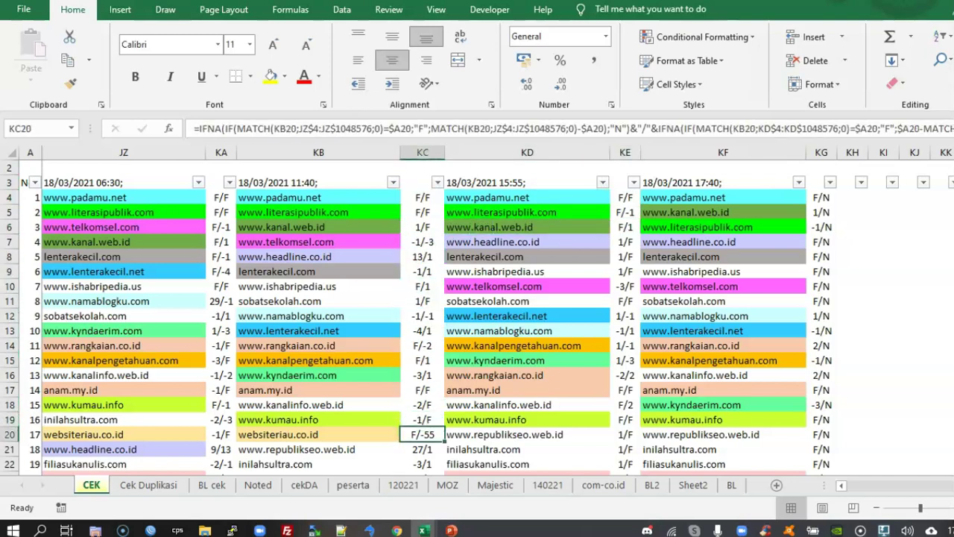
key(Down)
key(Down)
key(Down)
key(Down)
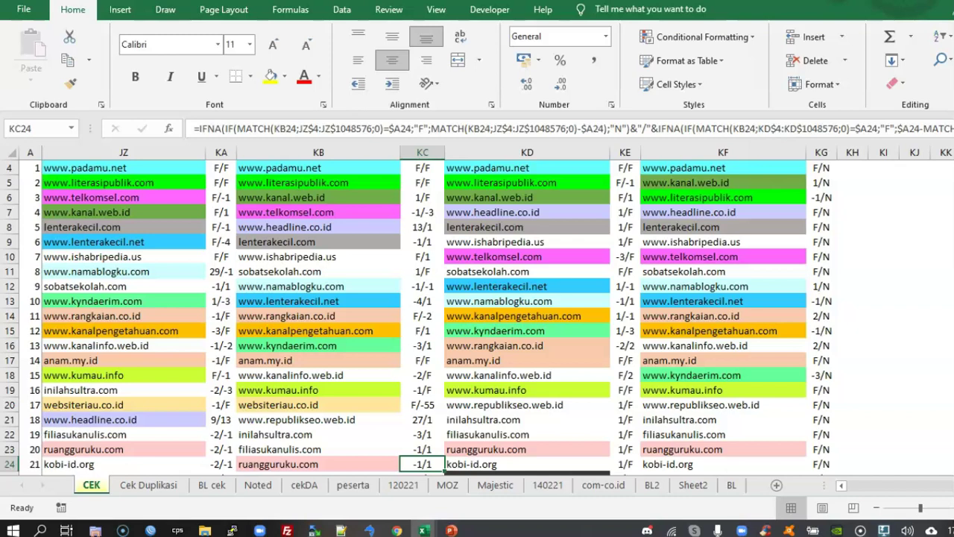
scroll(477, 313, up, 1)
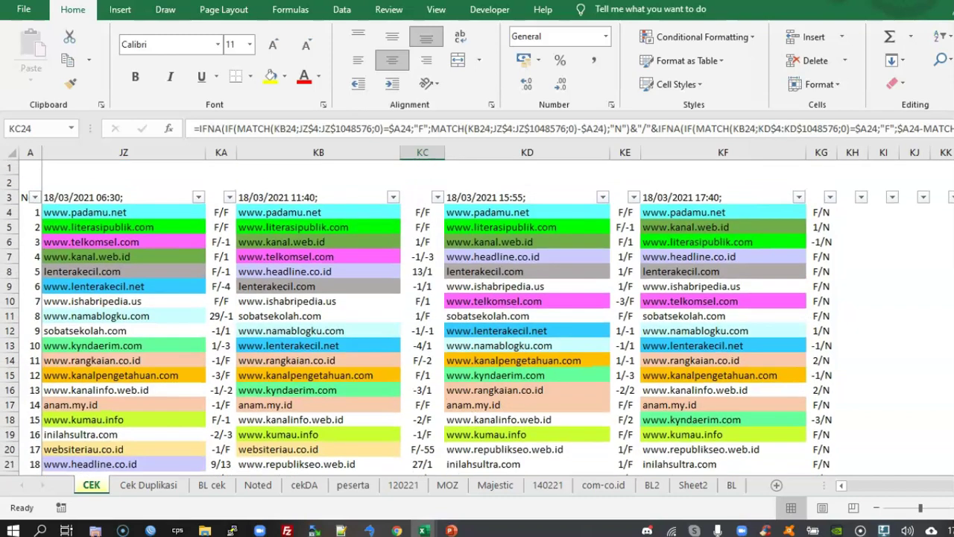
click(527, 418)
key(Down)
key(Down)
key(Down)
key(Down)
key(Down)
key(Down)
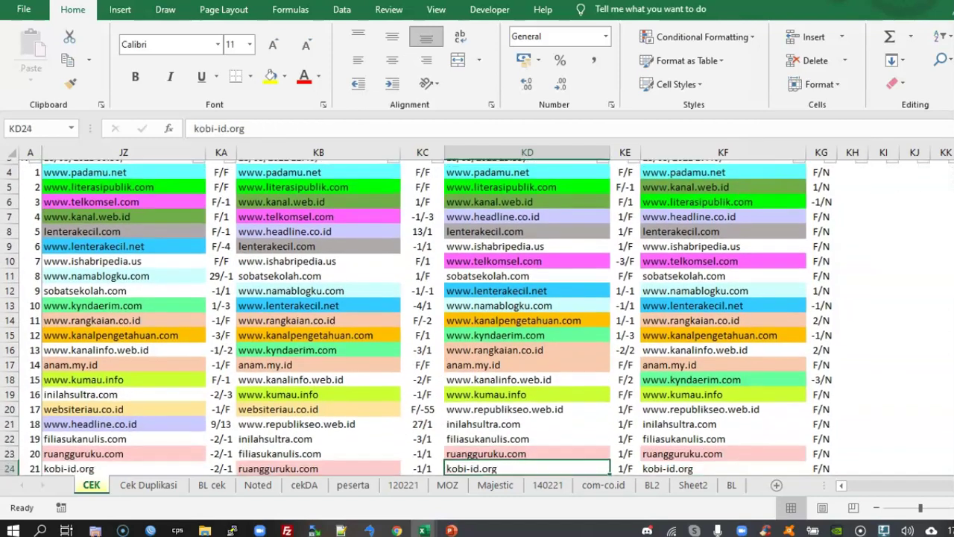
key(Down)
key(Down)
key(Down)
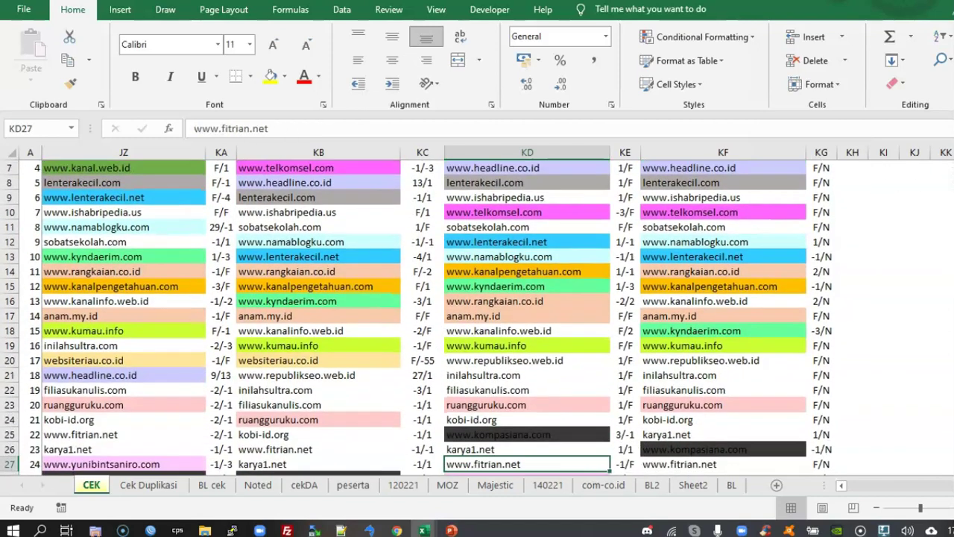
click(318, 360)
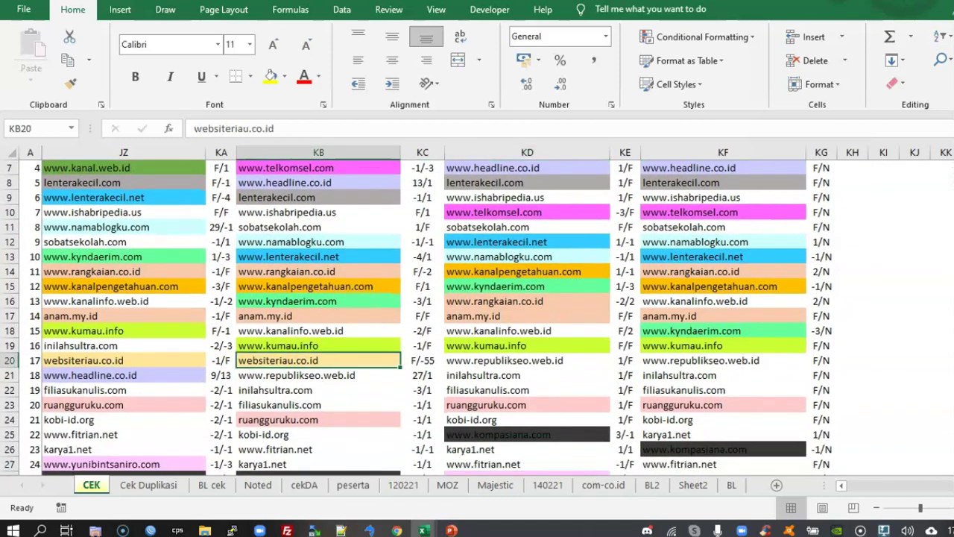
click(422, 360)
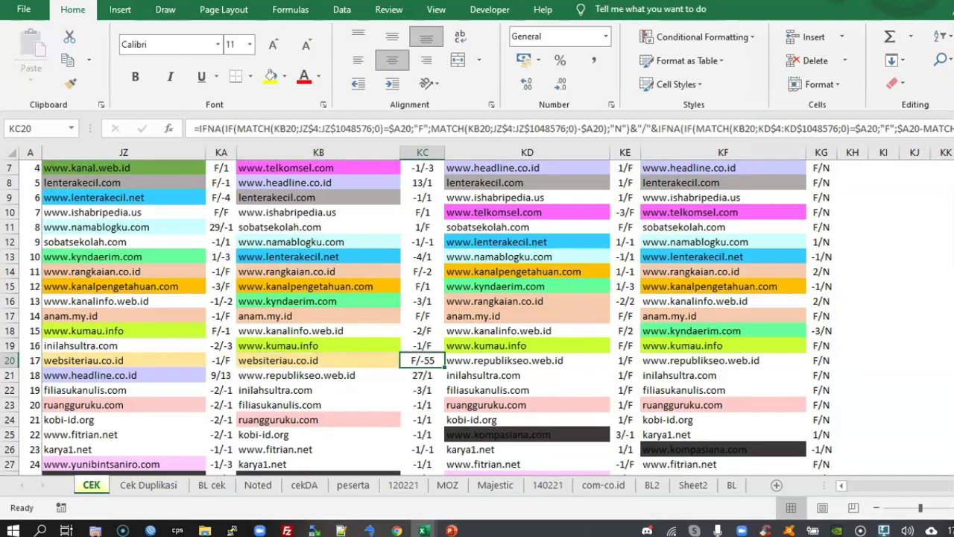
click(318, 360)
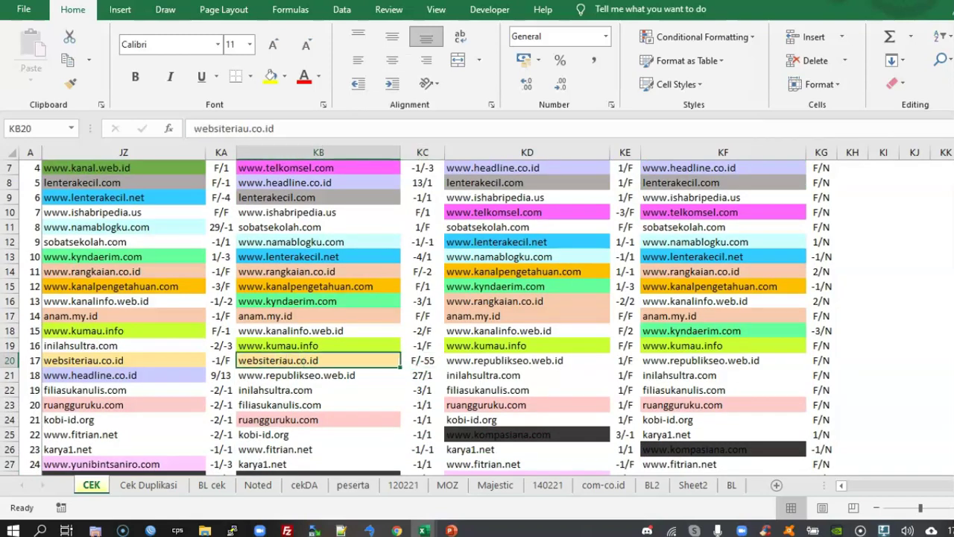
click(422, 360)
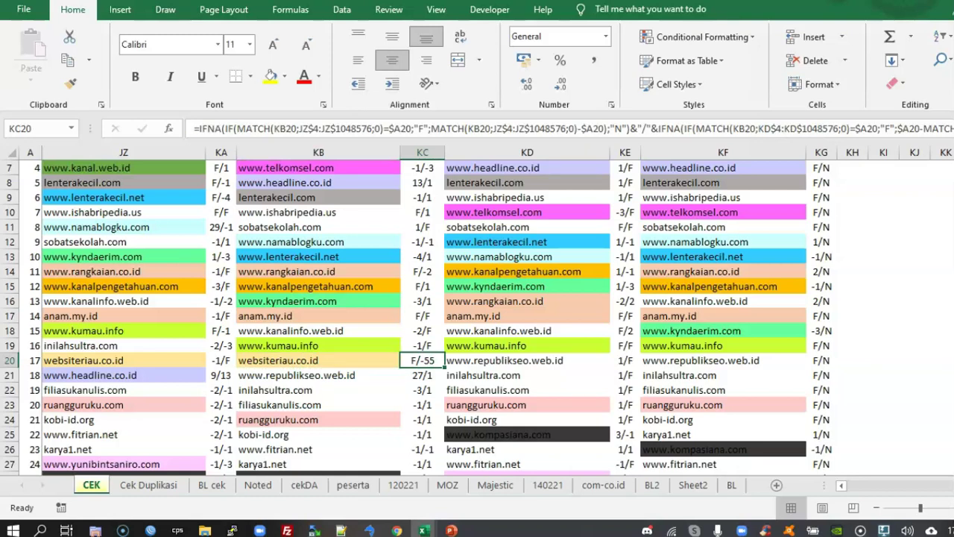
key(Right)
key(Right)
key(Down)
key(Down)
key(Down)
key(Left)
key(Down)
key(Down)
key(Down)
key(Down)
key(Down)
key(Down)
key(Down)
key(Down)
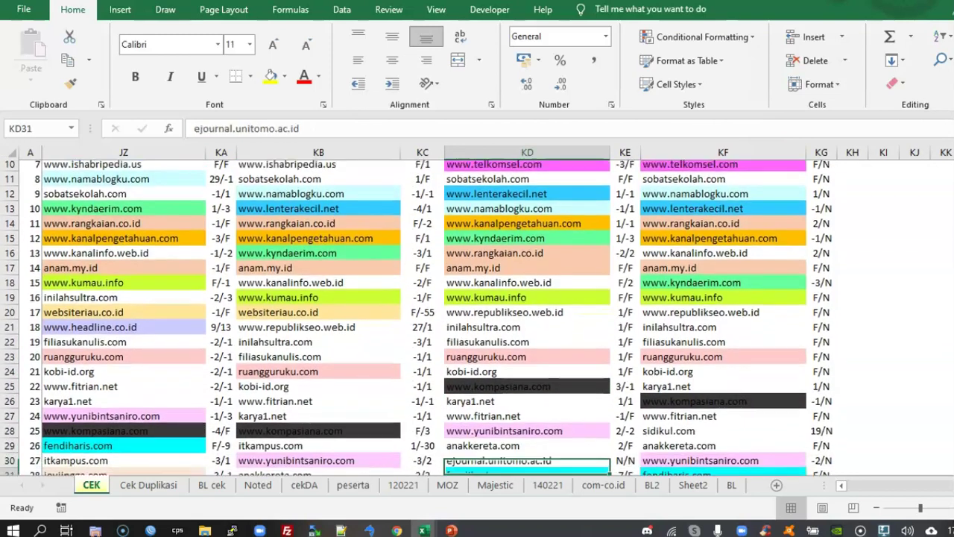
key(Down)
key(Down)
key(Down)
key(Up)
key(Up)
key(Up)
key(Up)
key(Up)
key(Up)
key(Right)
key(Right)
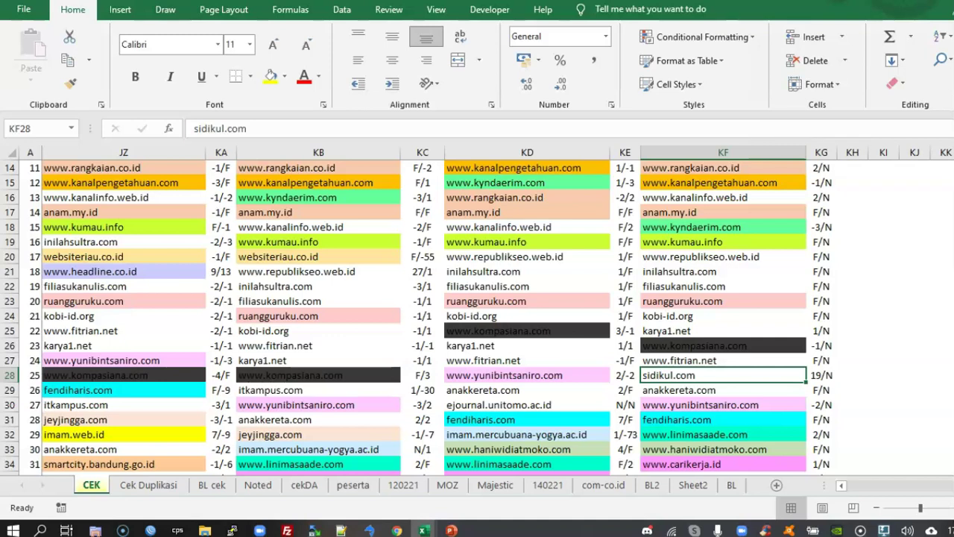
click(527, 375)
key(Down)
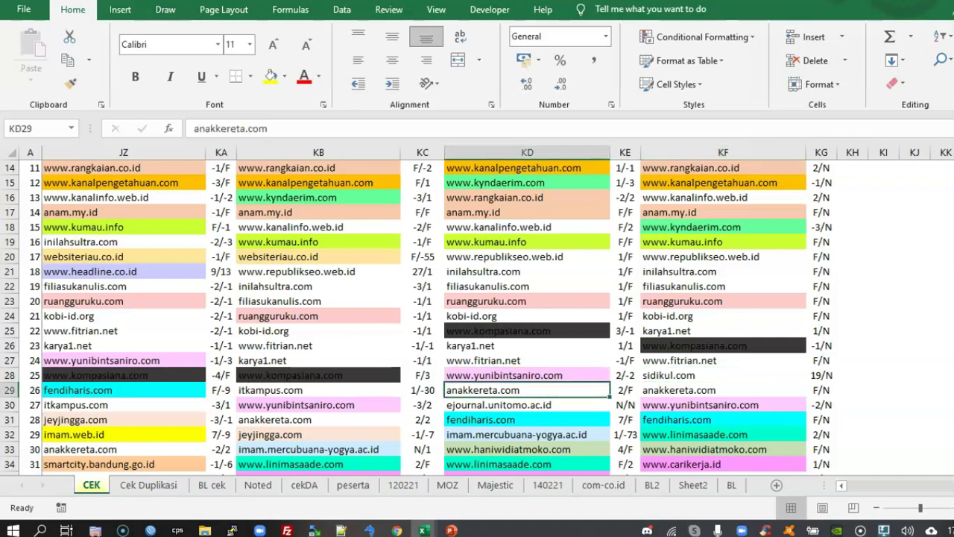
key(Down)
key(Down)
key(Down)
key(Down)
key(Down)
key(Down)
key(Down)
key(Down)
key(Down)
key(Down)
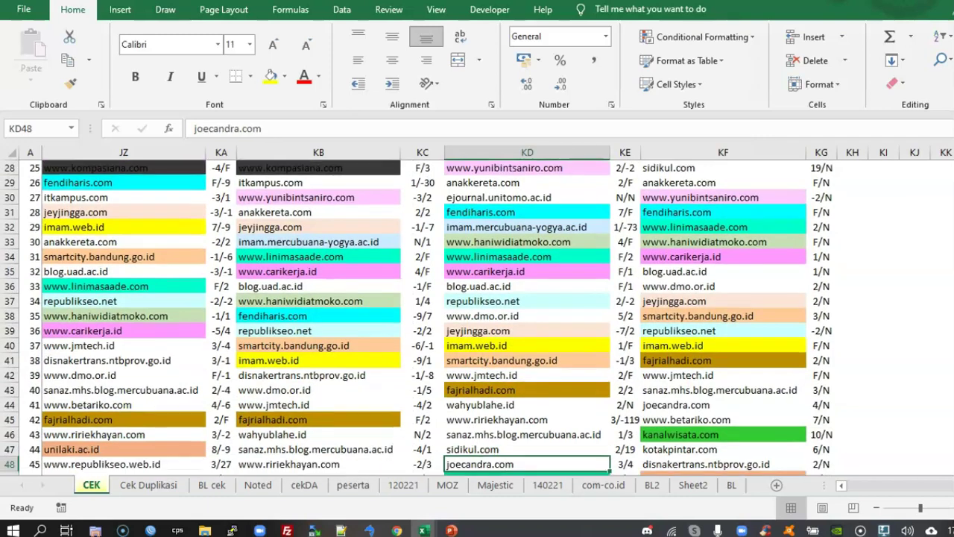
key(Down)
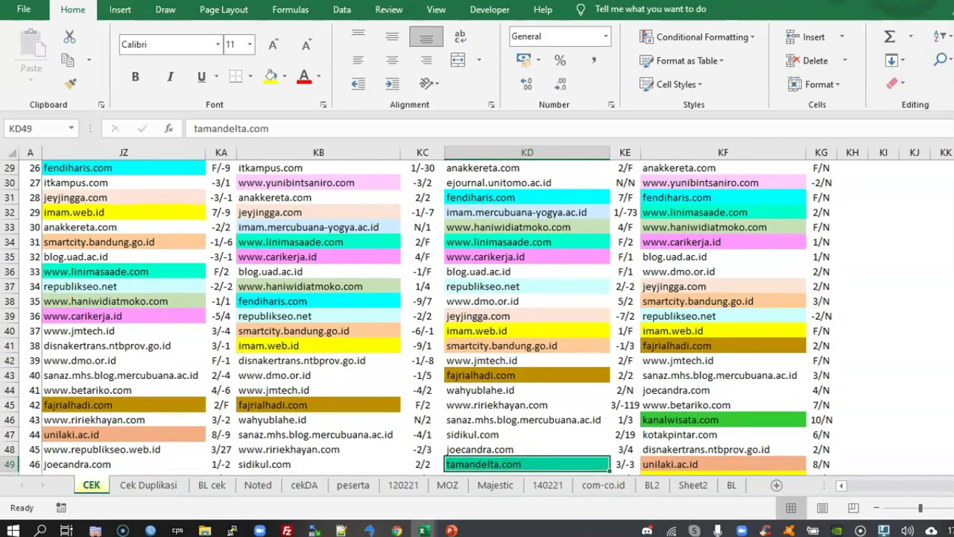
click(124, 212)
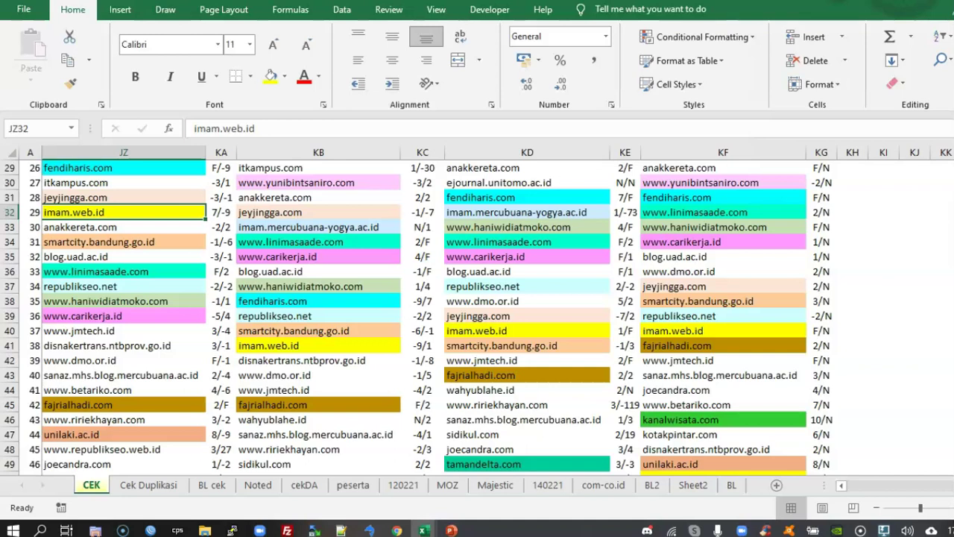
click(269, 345)
click(476, 330)
click(673, 330)
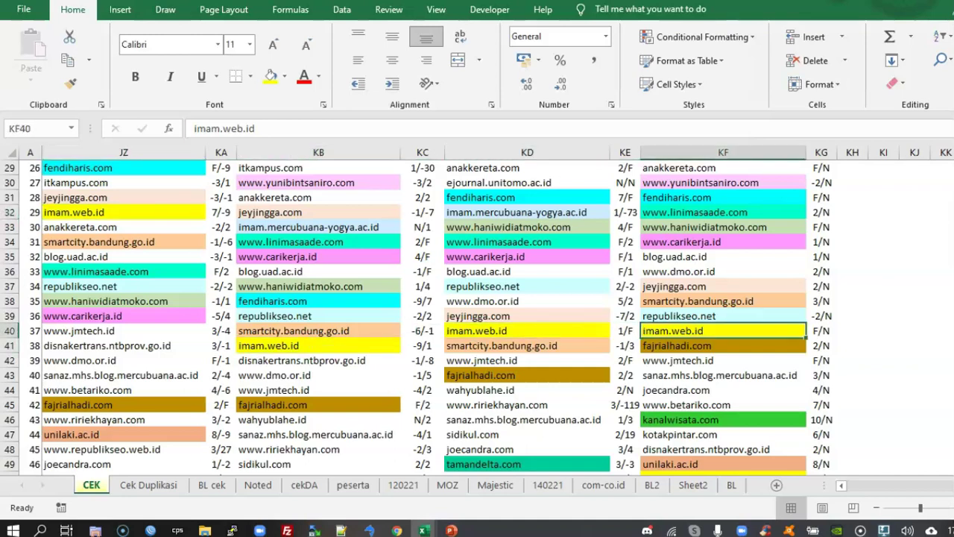
click(679, 315)
click(673, 330)
click(677, 345)
key(Down)
key(Down)
key(Down)
key(Down)
key(Down)
key(Down)
key(Down)
key(Down)
key(Down)
key(Down)
key(Down)
key(Down)
key(Down)
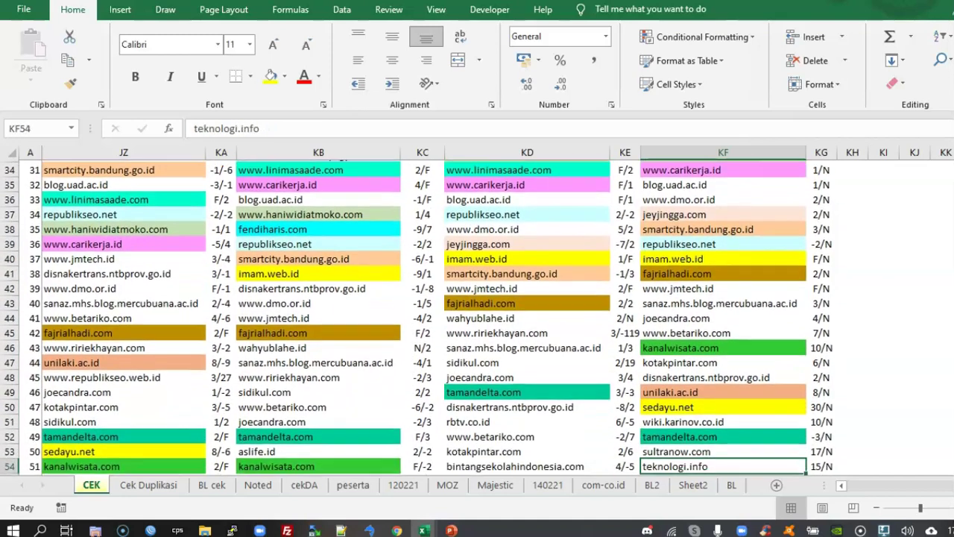
key(Down)
key(Down)
key(Up)
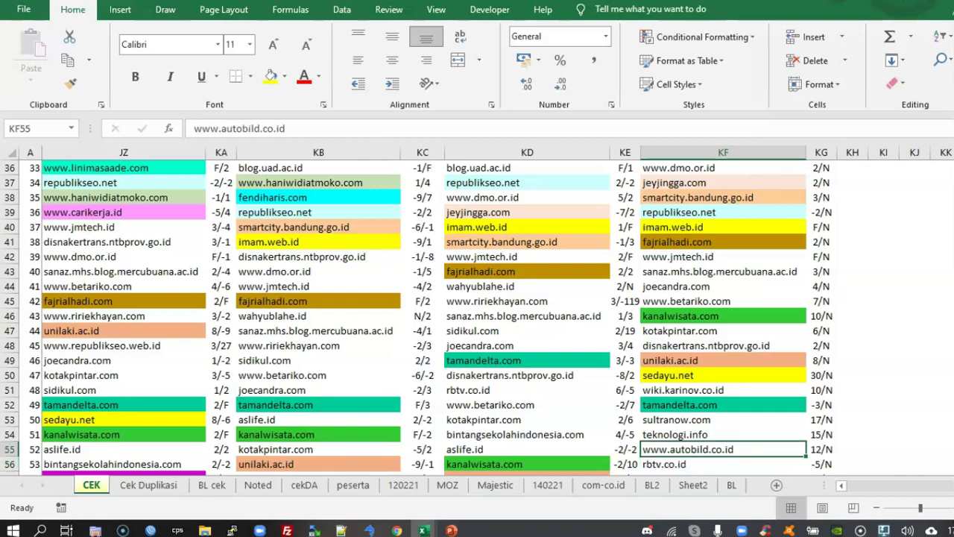
key(Up)
key(Up)
key(Up)
key(Up)
key(Up)
key(Up)
key(Up)
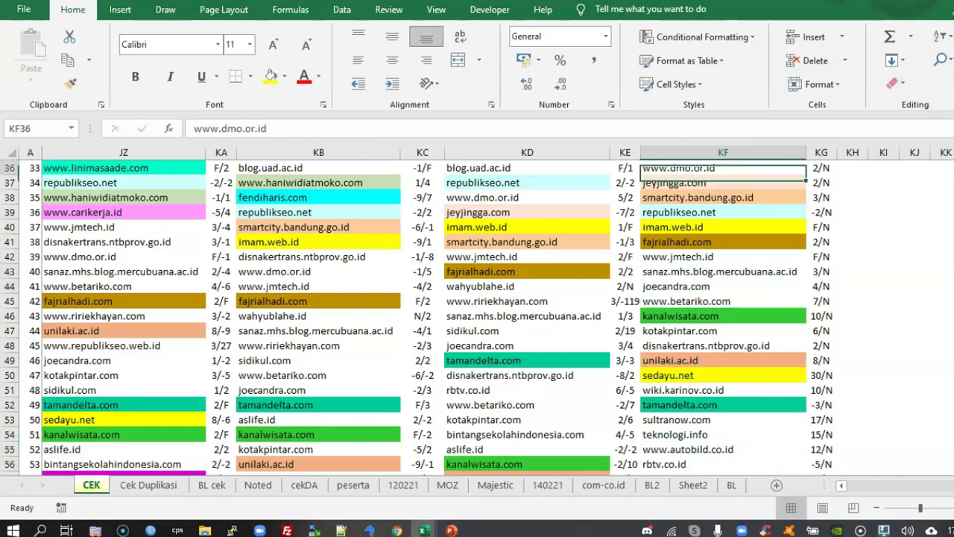
key(Up)
key(Up)
key(Up)
key(Up)
key(Up)
key(Up)
key(Up)
key(Up)
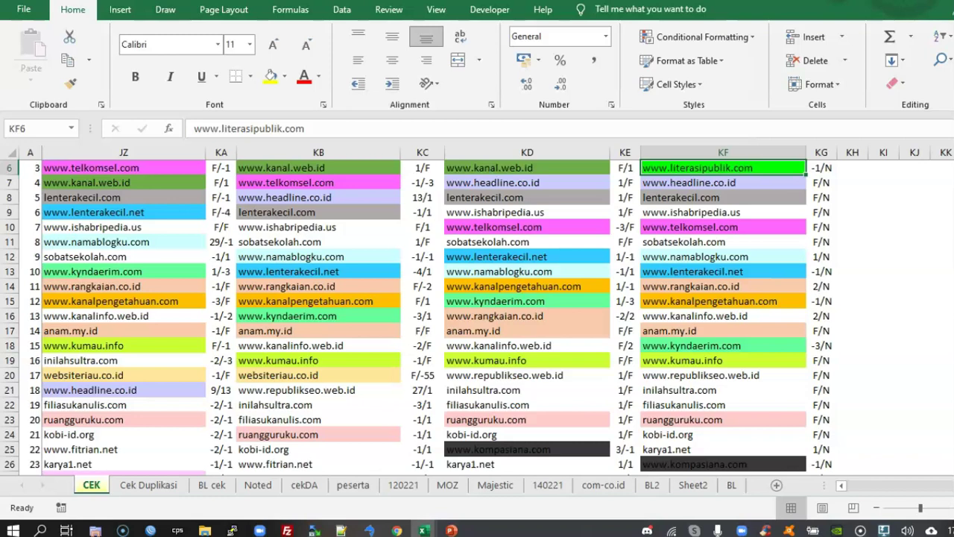
key(Up)
key(Up)
key(Up)
key(Up)
key(Up)
key(Down)
key(Down)
key(Down)
key(Left)
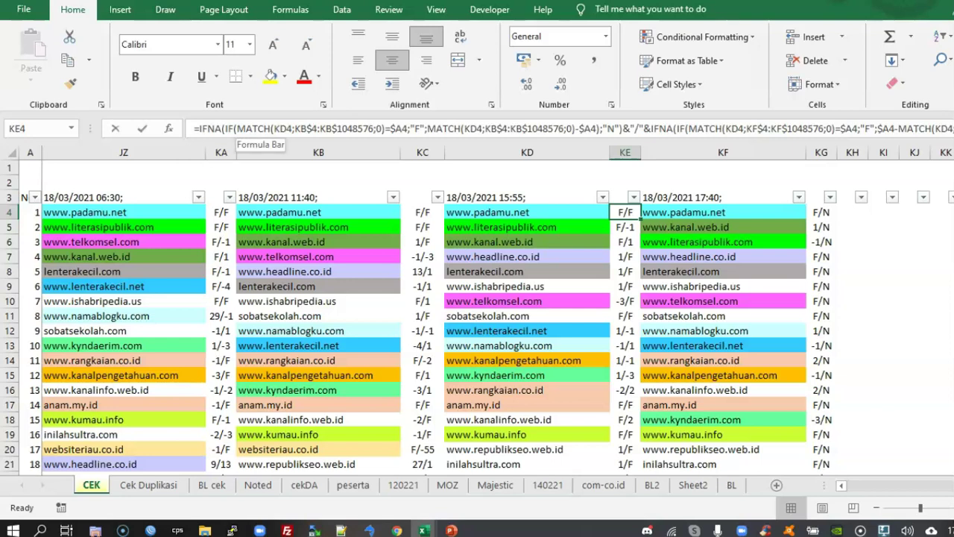
click(246, 128)
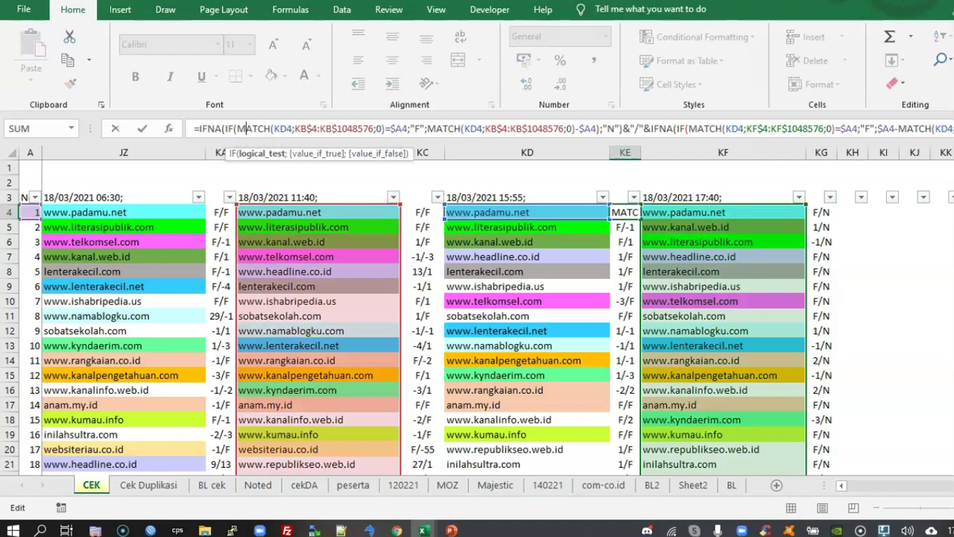
key(Right)
click(275, 128)
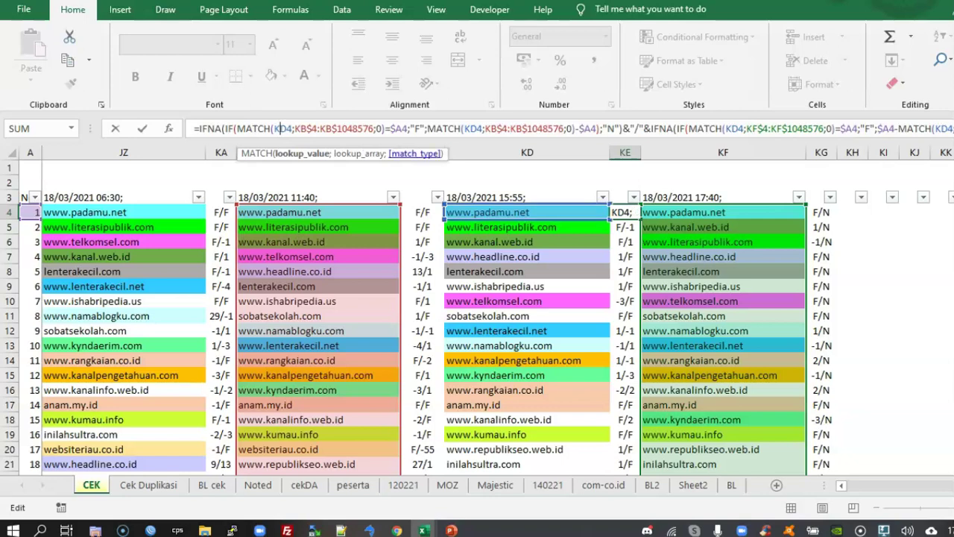
click(337, 128)
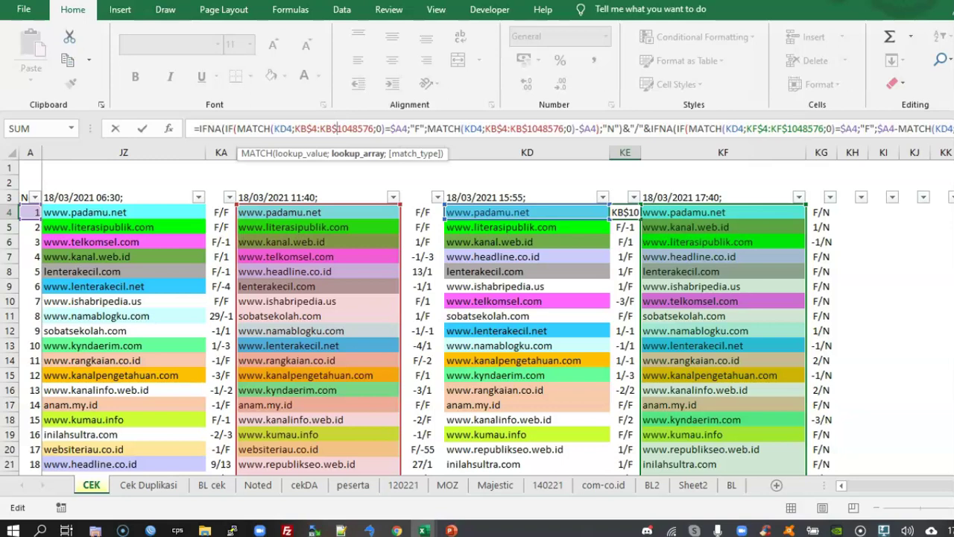
click(420, 129)
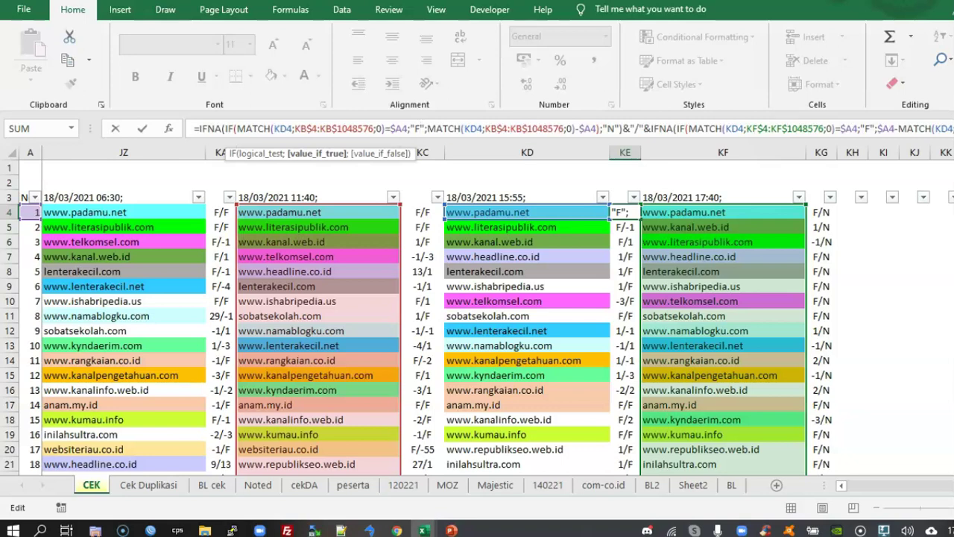
key(Return)
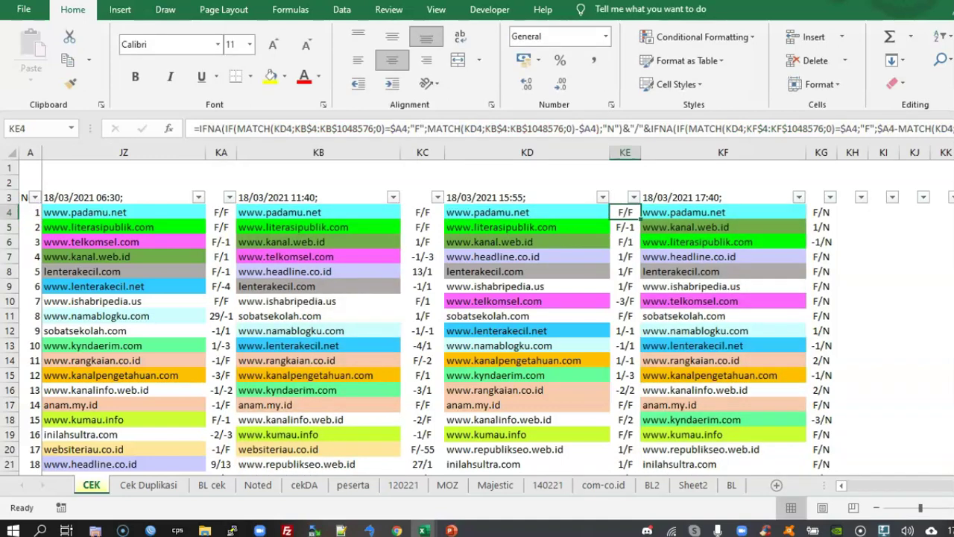
click(527, 227)
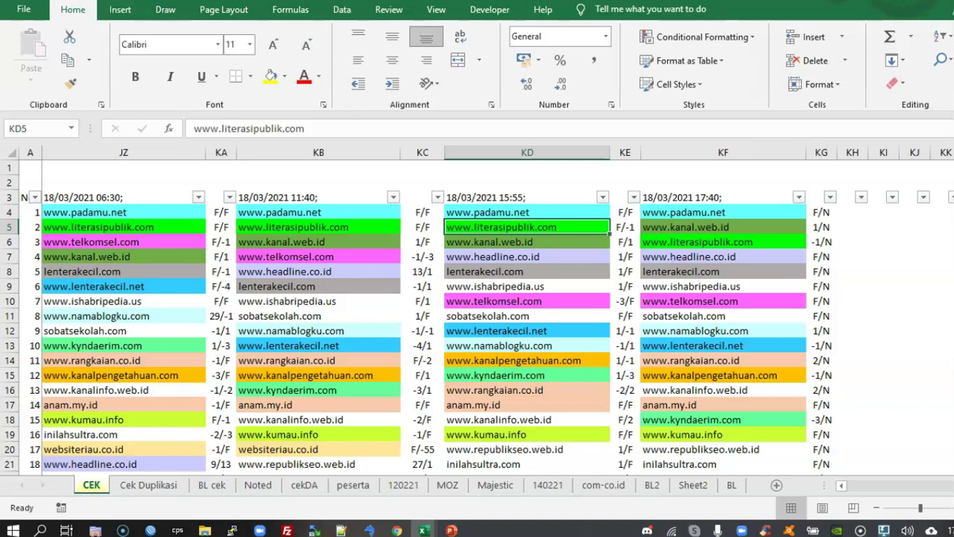
key(Up)
key(F2)
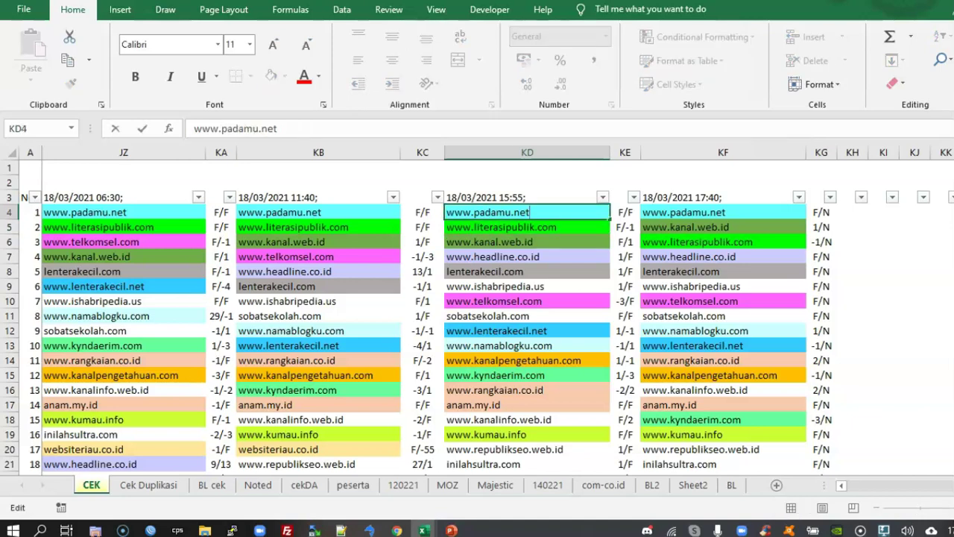
key(Escape)
Step: Edit KC4's formula so its first MATCH part subtracts KC8 instead of $A4
key(Left)
key(F2)
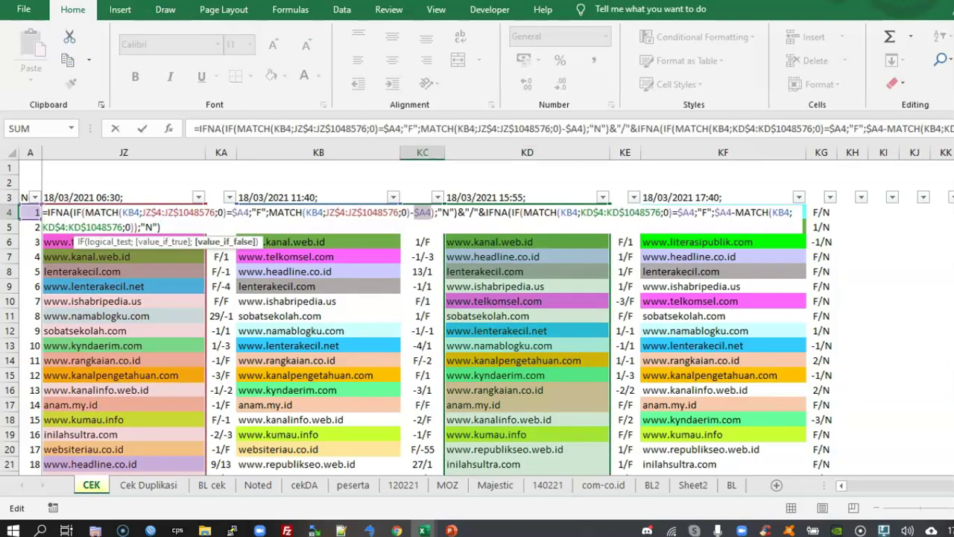
key(alt+Tab)
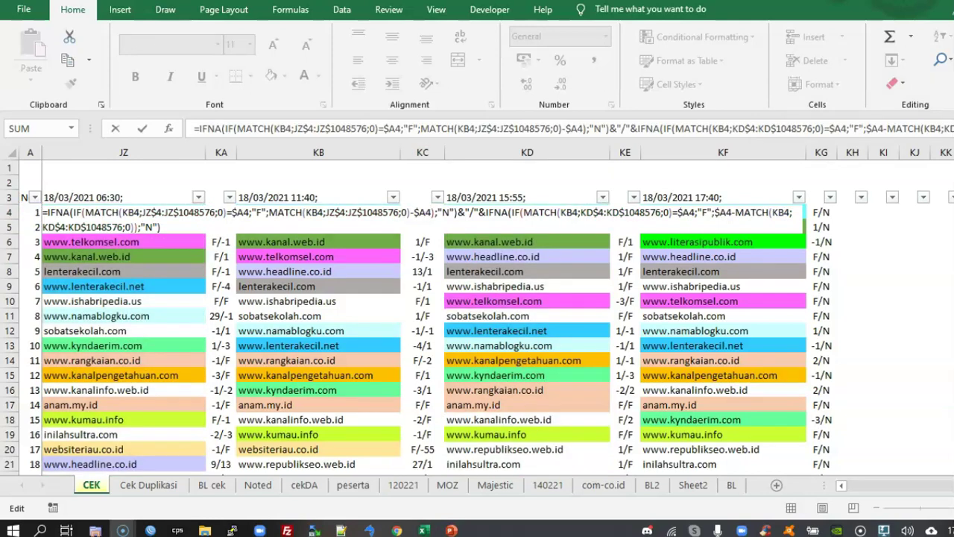
key(alt+Tab)
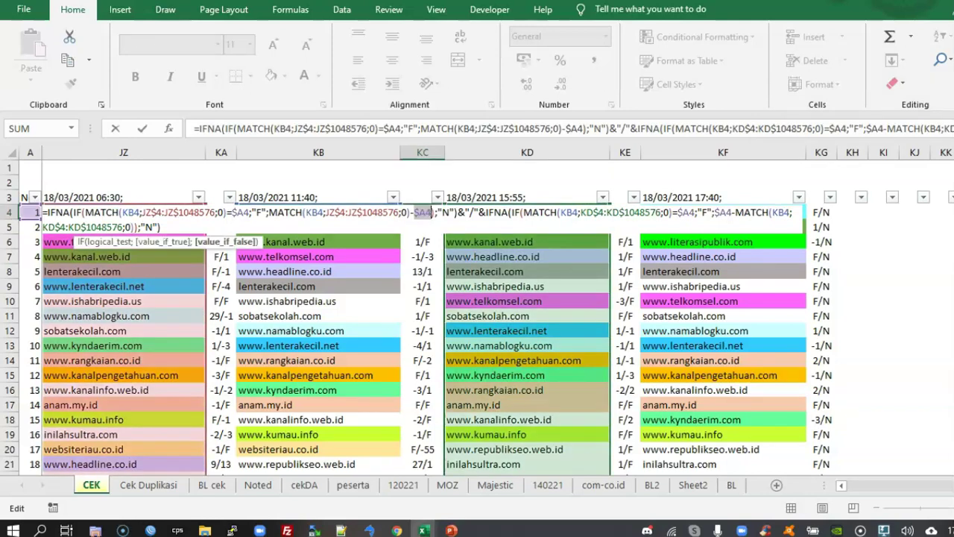
click(422, 272)
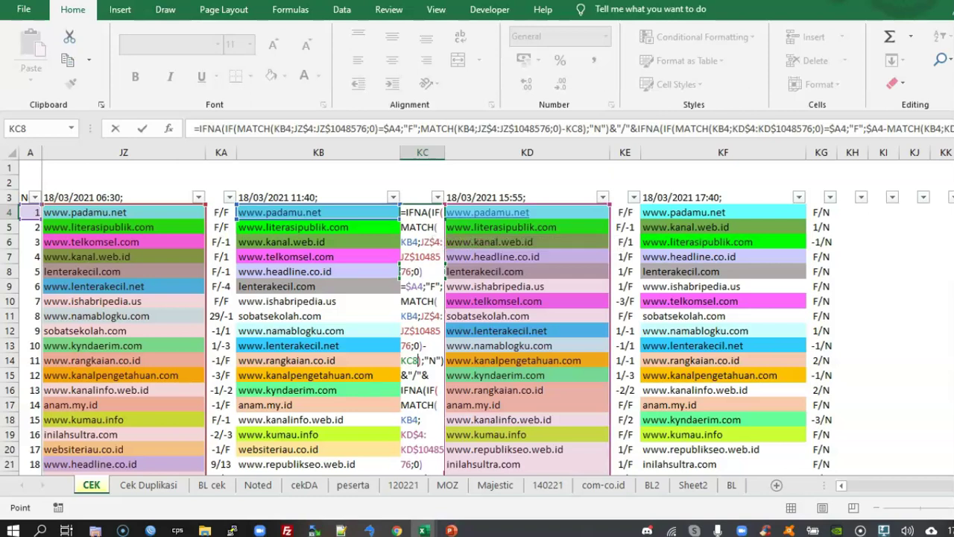
key(Return)
key(Up)
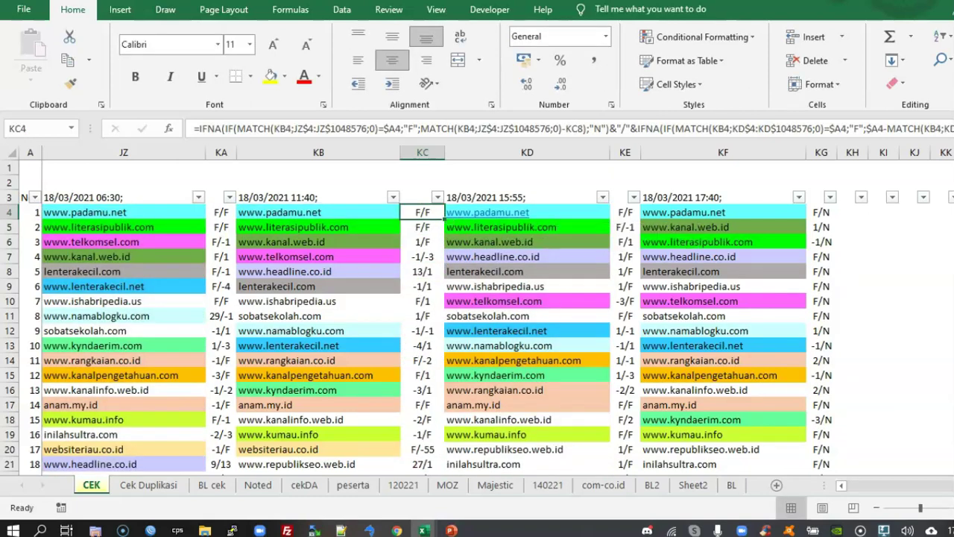
click(422, 256)
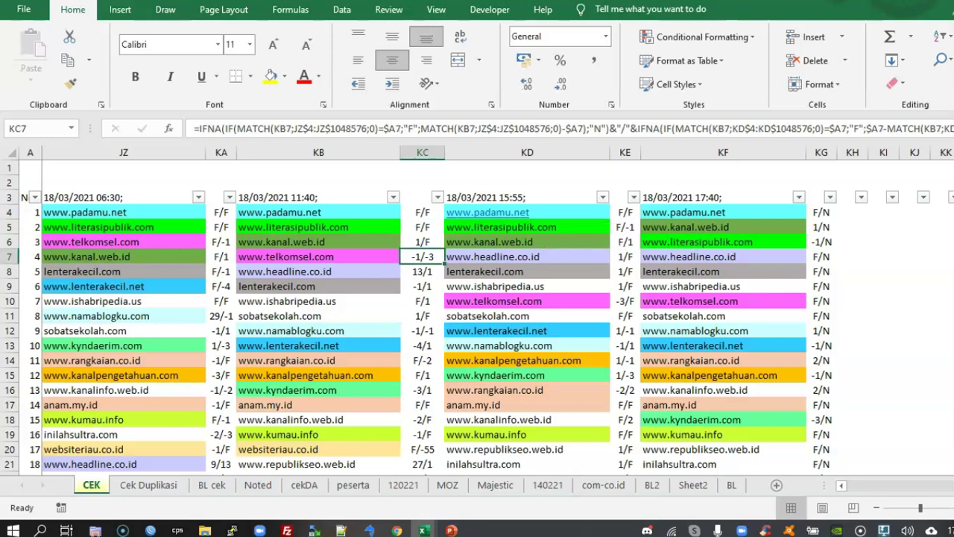